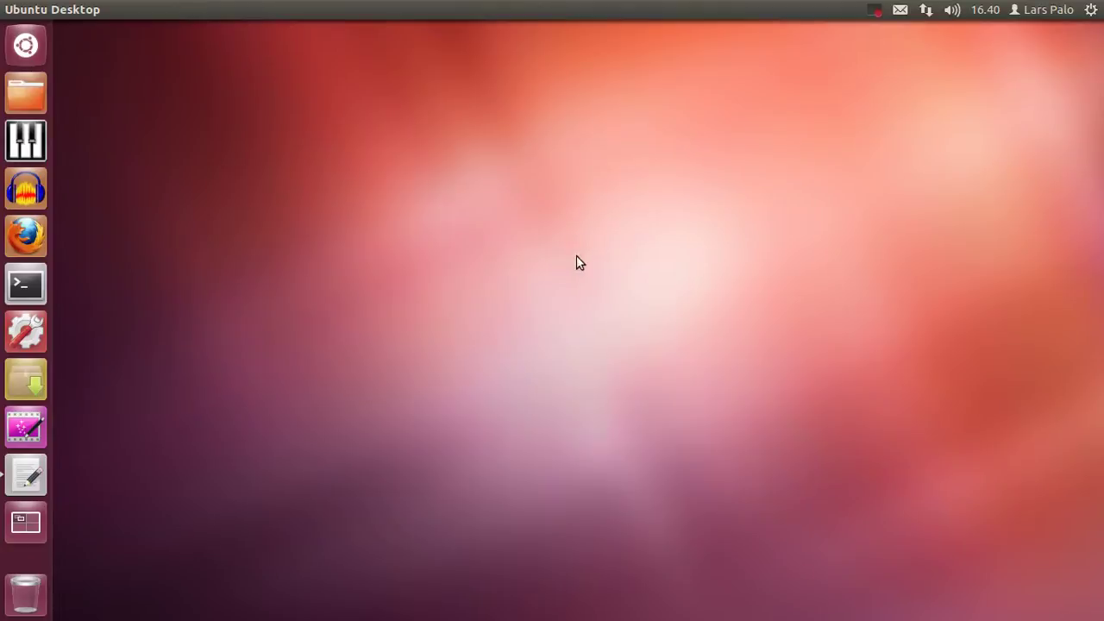
- Launch GrandOrgue and load piteaMHS.organ from the recent files list
{"action": "left_click_drag", "start_coordinate": [26, 146], "coordinate": [33, 148]}
{"action": "left_click", "coordinate": [32, 148]}
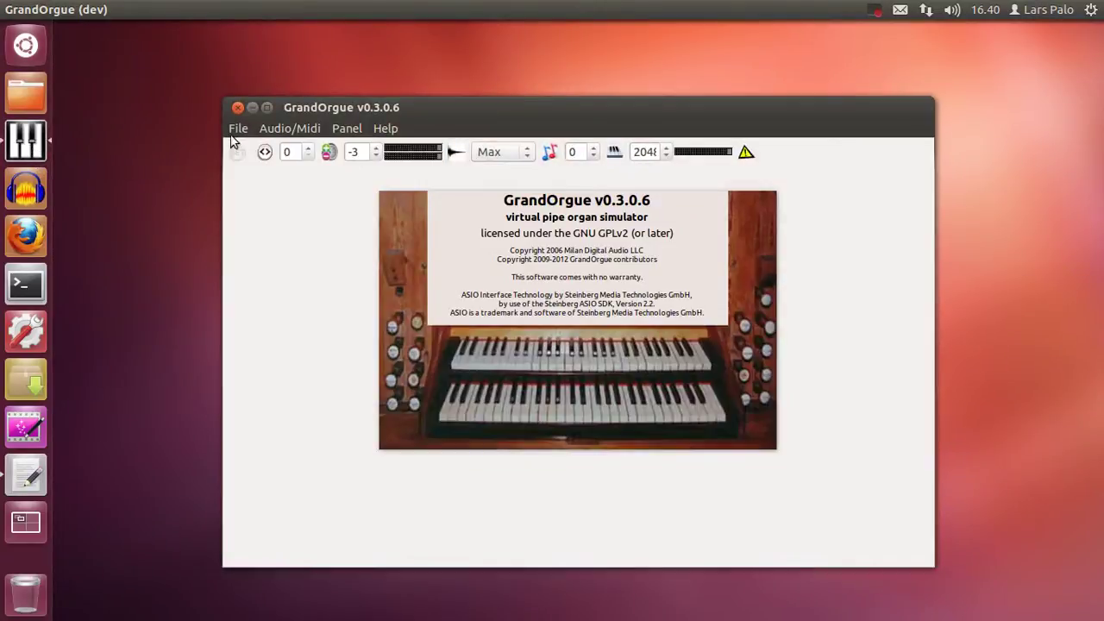
{"action": "left_click", "coordinate": [239, 128]}
{"action": "mouse_move", "coordinate": [249, 164]}
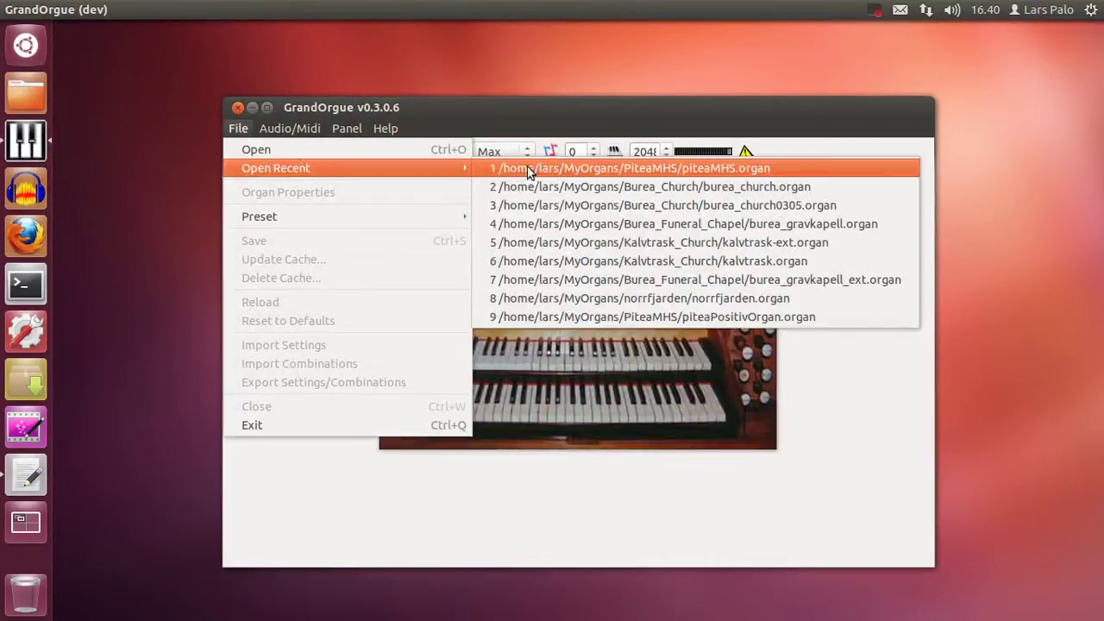
{"action": "left_click", "coordinate": [541, 169]}
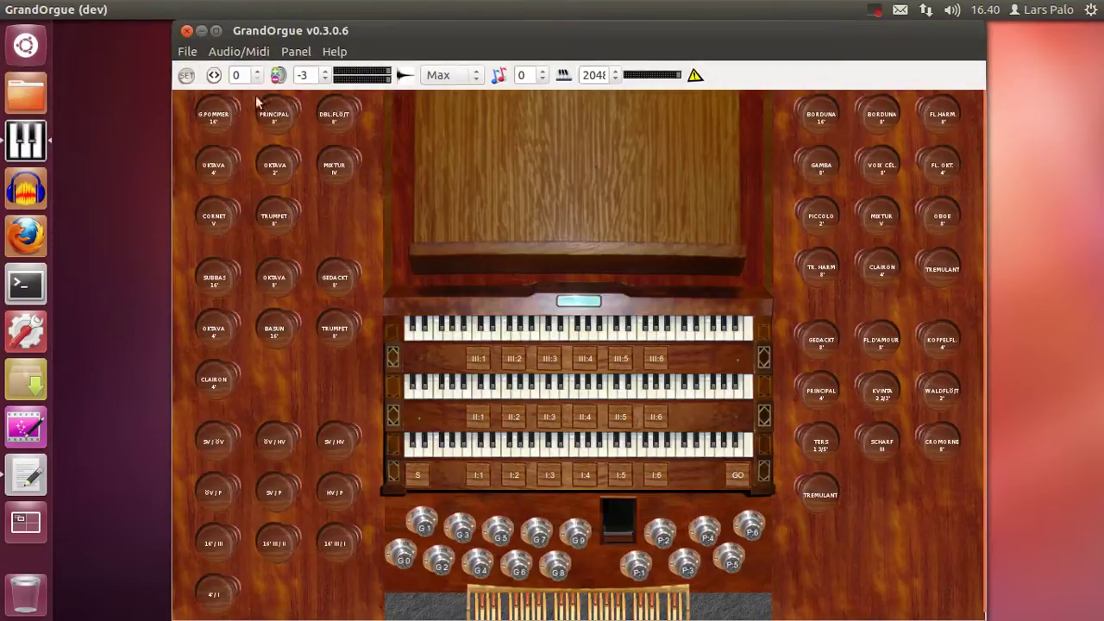
- Review the Temperament options without changing them, then toggle the PRINCIPAL 4' stop
{"action": "left_click", "coordinate": [245, 53]}
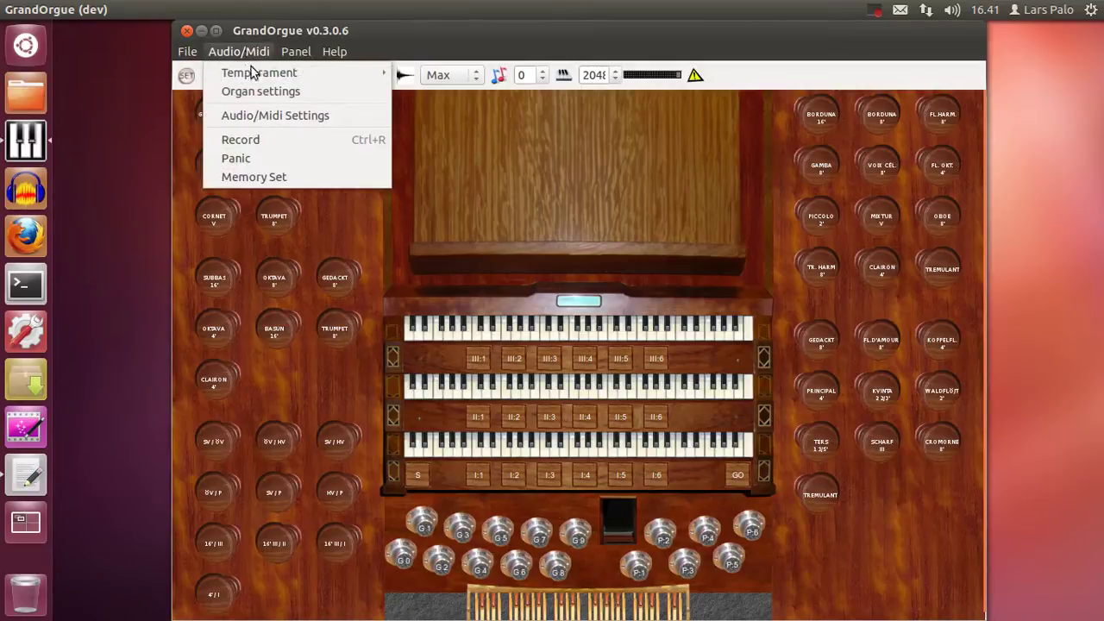
{"action": "mouse_move", "coordinate": [257, 76]}
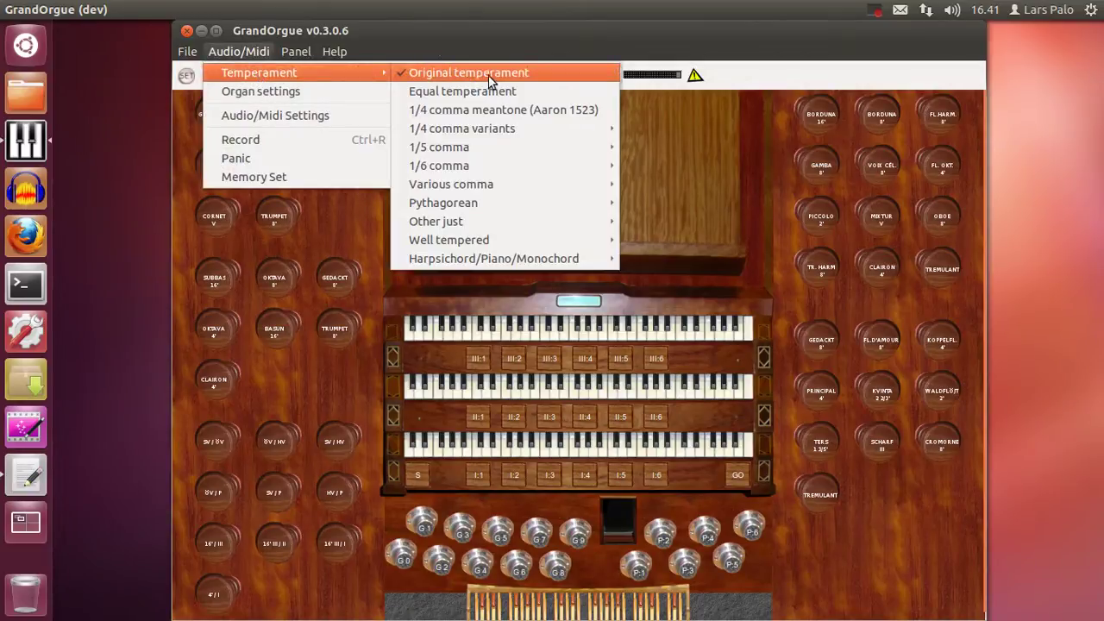
{"action": "left_click", "coordinate": [242, 52]}
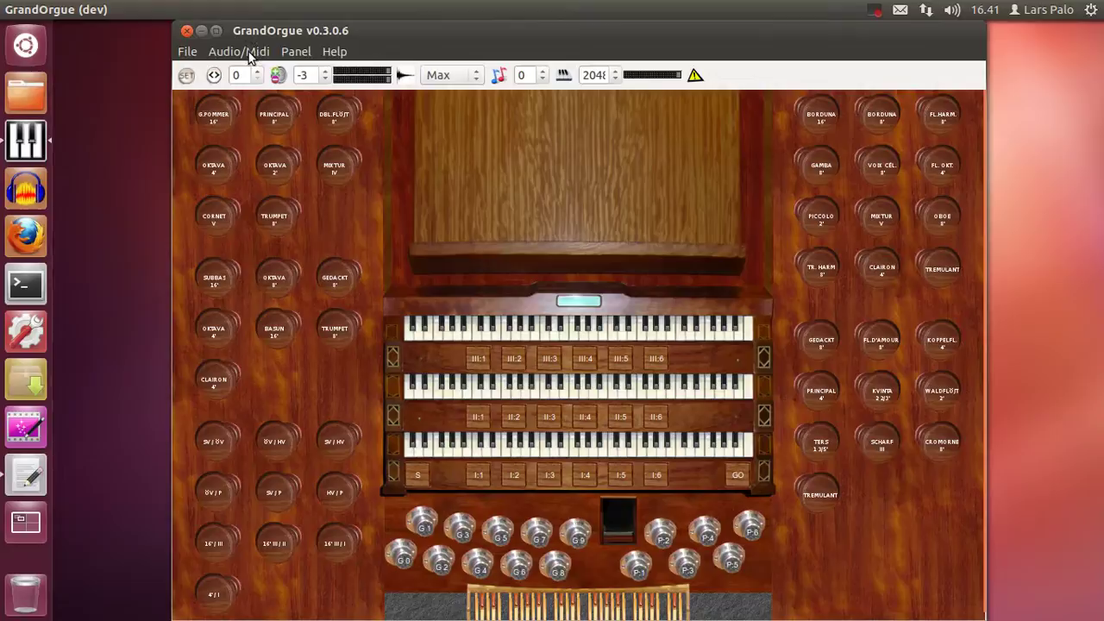
{"action": "left_click", "coordinate": [821, 395]}
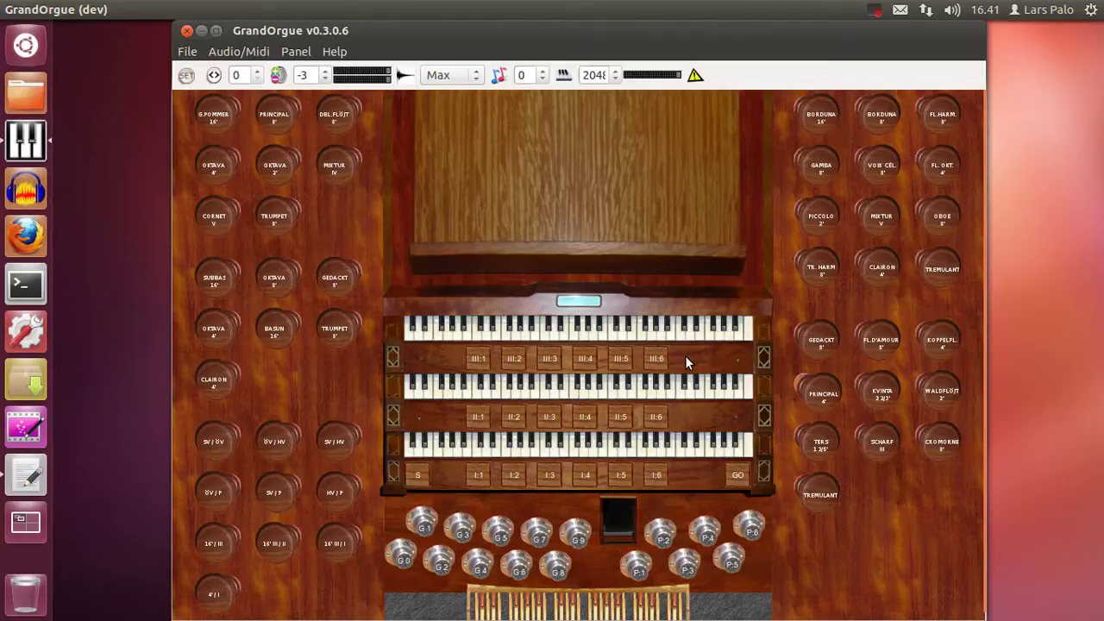
- Switch the organ's tuning to Equal temperament from the Audio/Midi menu
{"action": "left_click", "coordinate": [255, 51]}
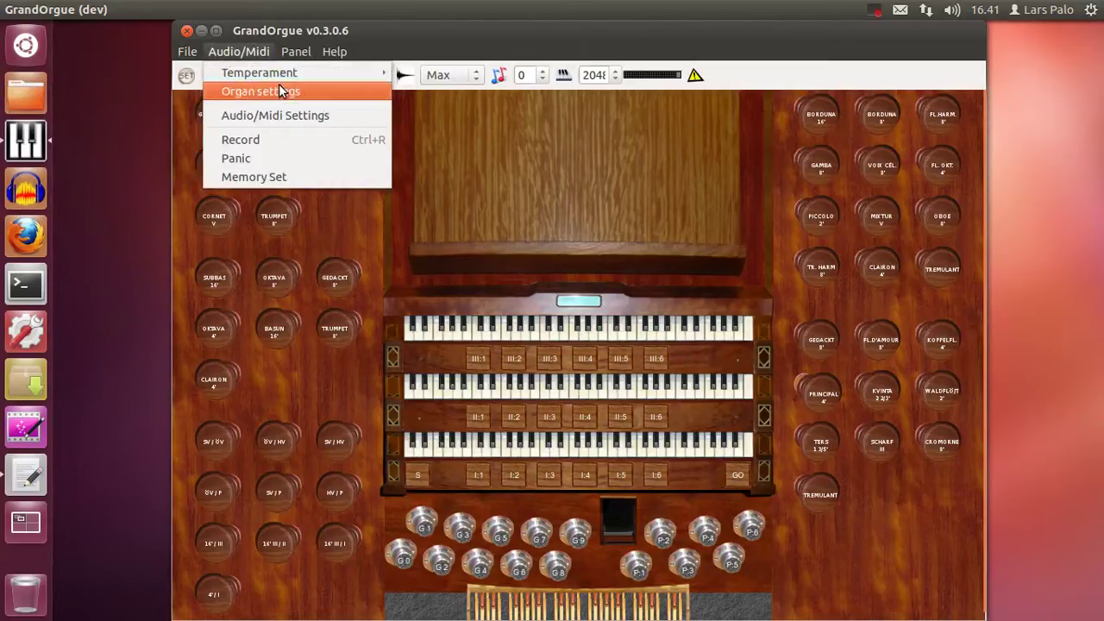
{"action": "mouse_move", "coordinate": [286, 73]}
{"action": "left_click", "coordinate": [467, 91]}
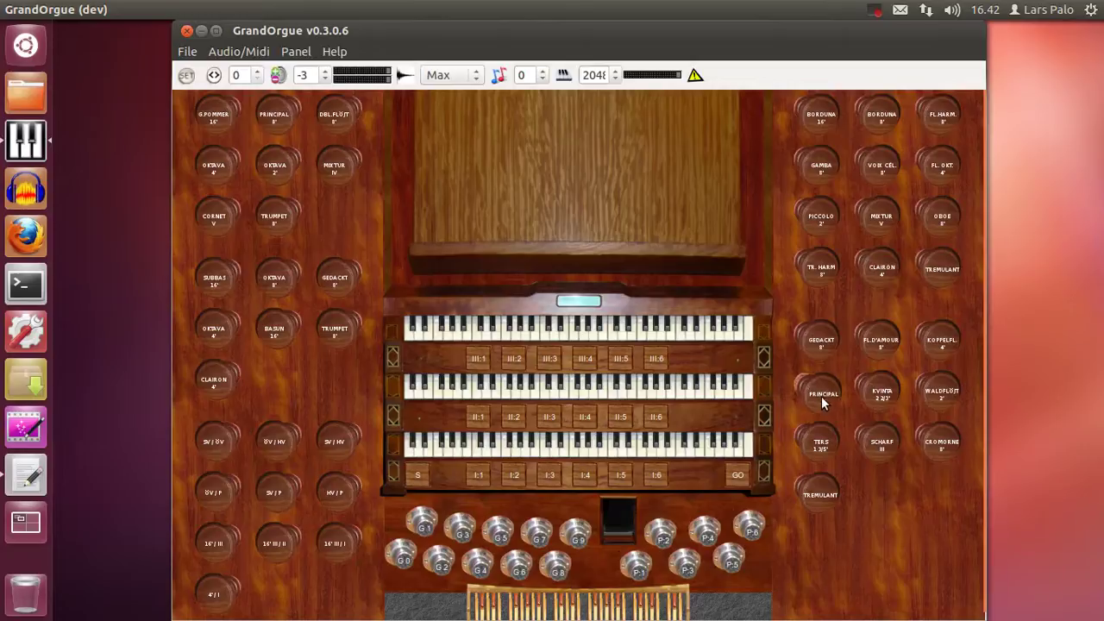
- In Organ settings, expand PRINCIPAL 4' and select its 072-C.wav sample
{"action": "left_click", "coordinate": [238, 51]}
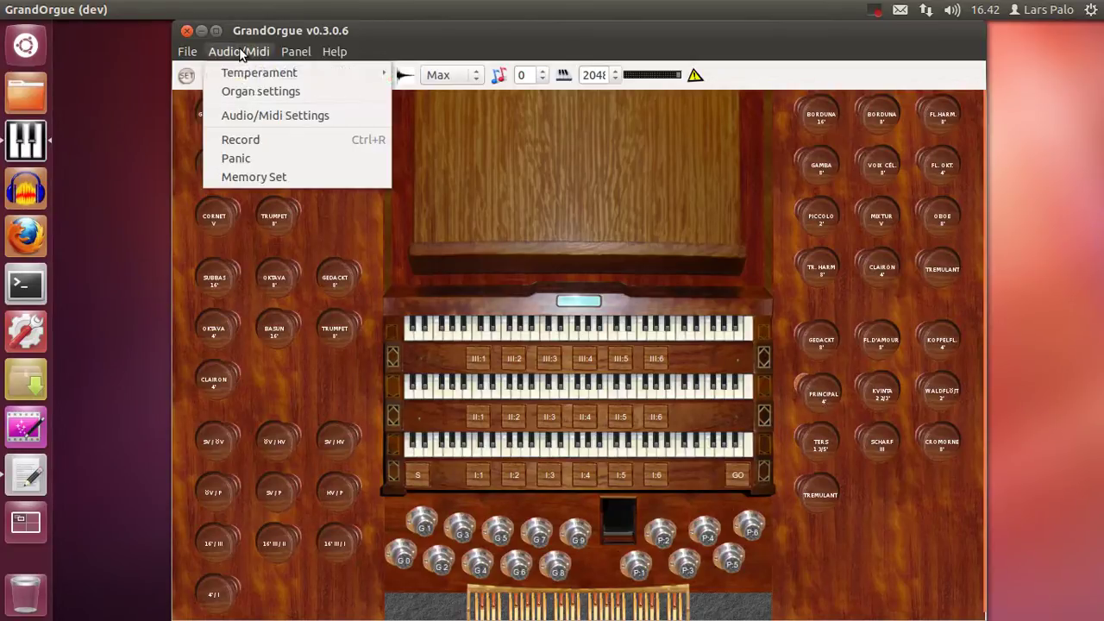
{"action": "left_click", "coordinate": [252, 91]}
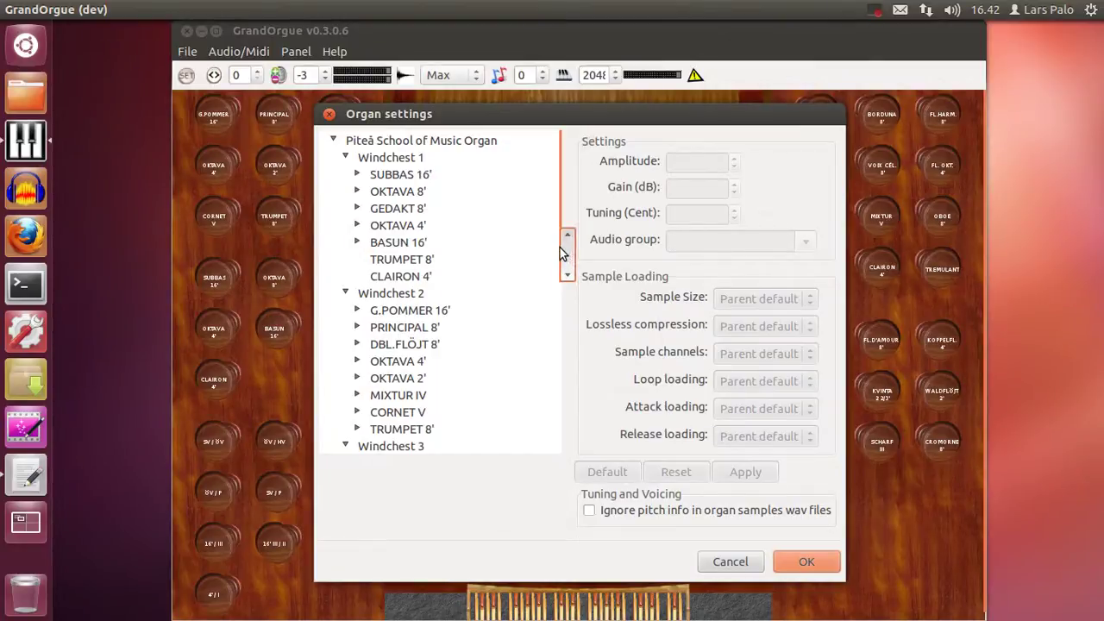
{"action": "scroll", "coordinate": [475, 345], "scroll_direction": "down", "scroll_amount": 4}
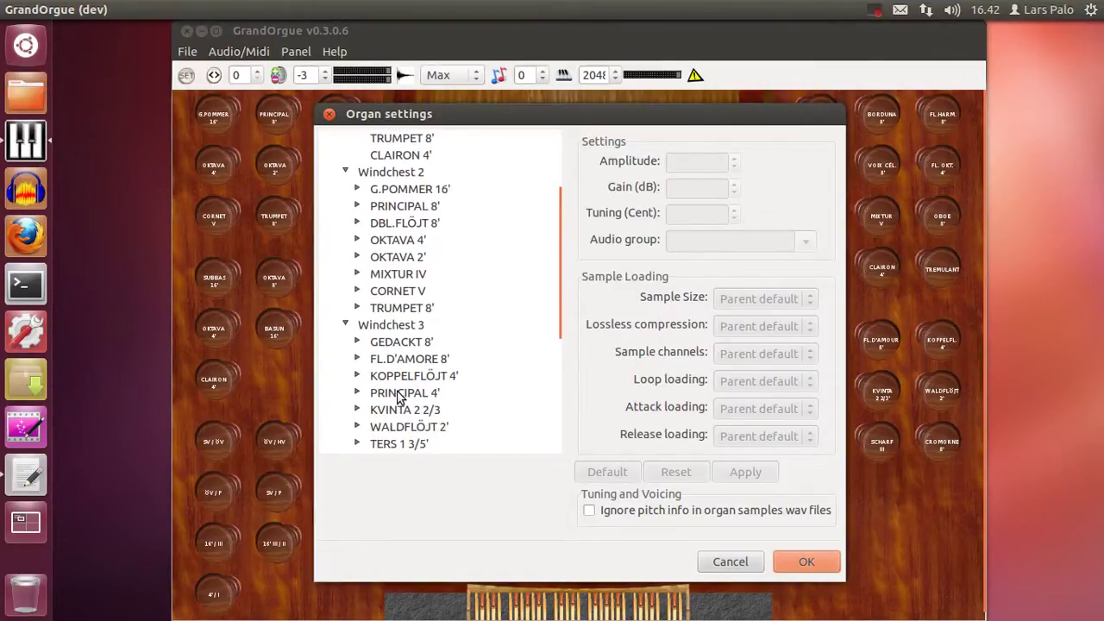
{"action": "left_click", "coordinate": [359, 393]}
{"action": "scroll", "coordinate": [474, 407], "scroll_direction": "down", "scroll_amount": 10}
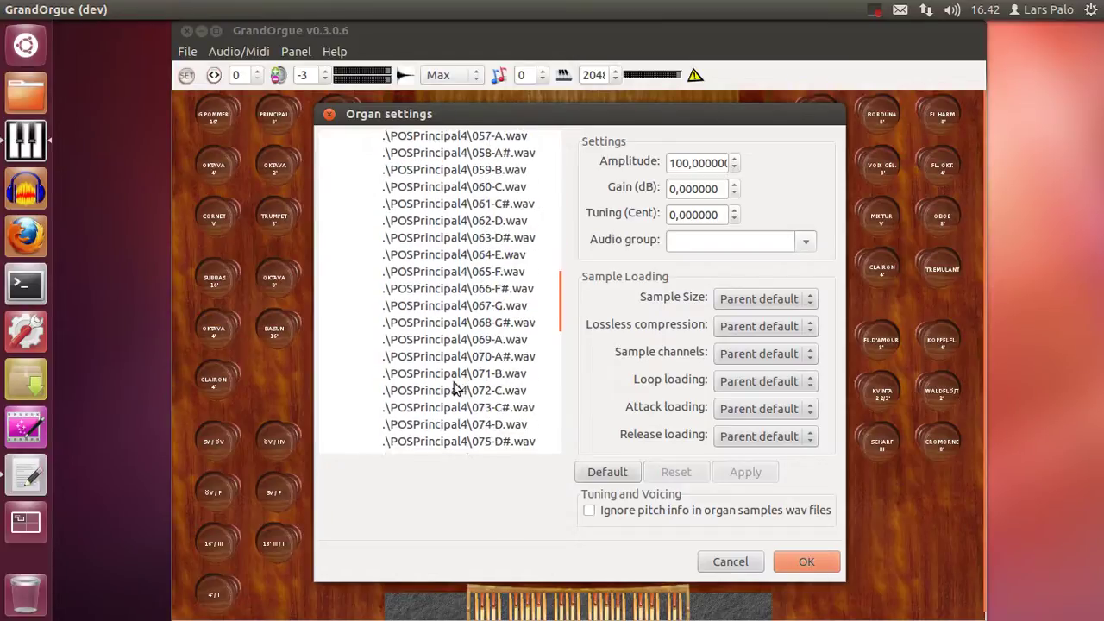
{"action": "left_click", "coordinate": [429, 393]}
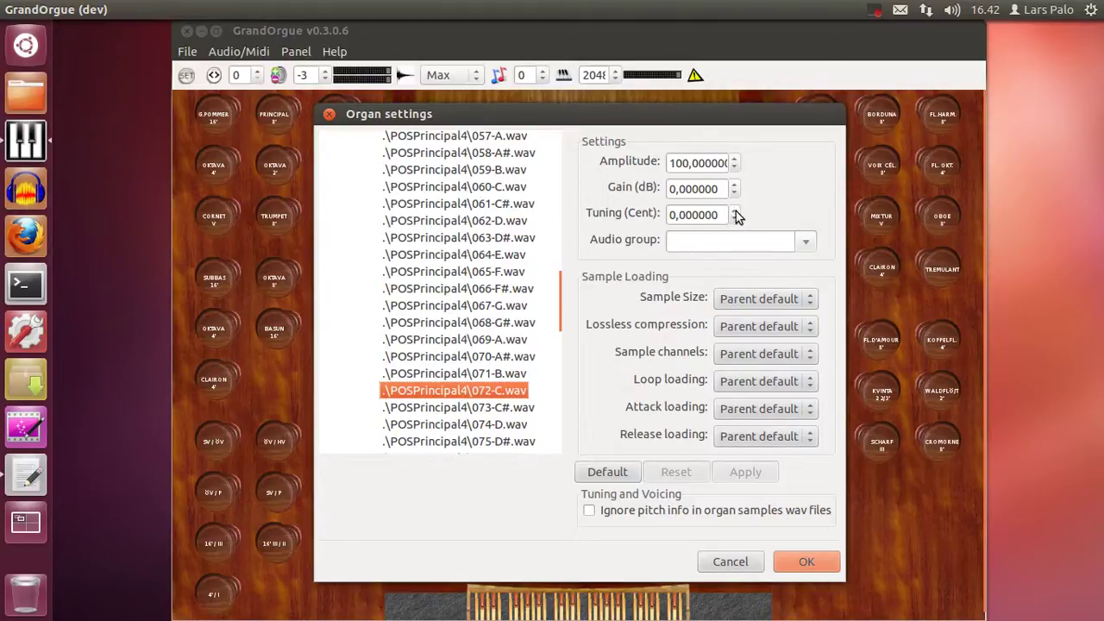
- Raise the sample's Tuning (Cent) to 9 and apply it
{"action": "left_click", "coordinate": [736, 210]}
{"action": "double_click", "coordinate": [736, 211]}
{"action": "left_click", "coordinate": [736, 210]}
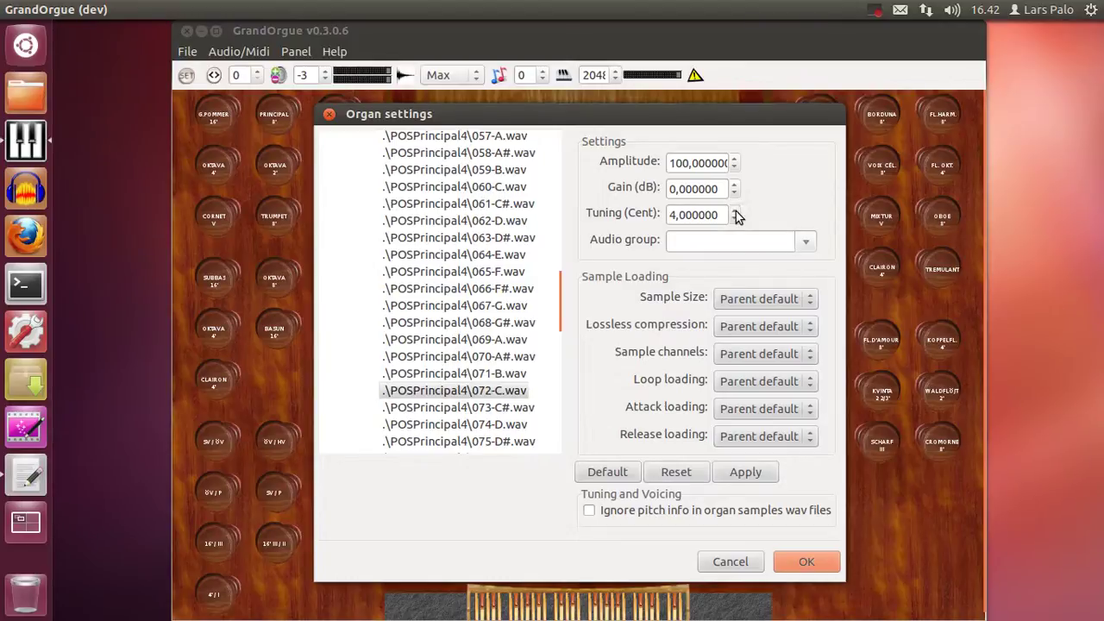
{"action": "left_click", "coordinate": [736, 210]}
{"action": "left_click", "coordinate": [736, 211]}
{"action": "left_click", "coordinate": [736, 211]}
{"action": "left_click", "coordinate": [736, 211]}
{"action": "left_click", "coordinate": [736, 211]}
{"action": "left_click", "coordinate": [747, 475]}
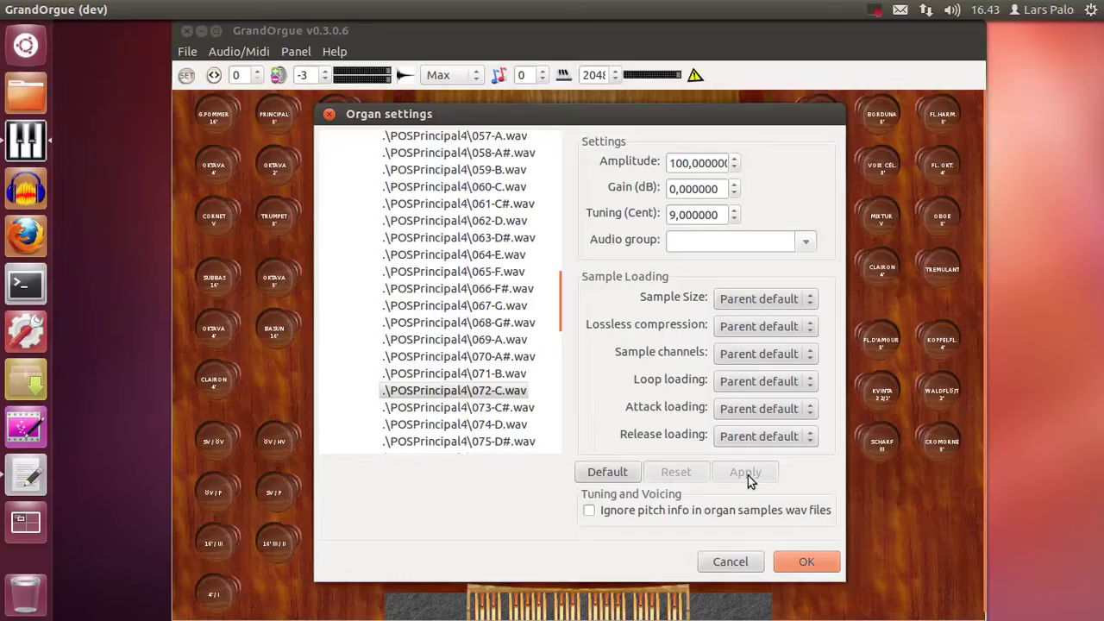
- Close Organ settings, switch back to Original temperament, and verify its checkmark
{"action": "left_click", "coordinate": [725, 561]}
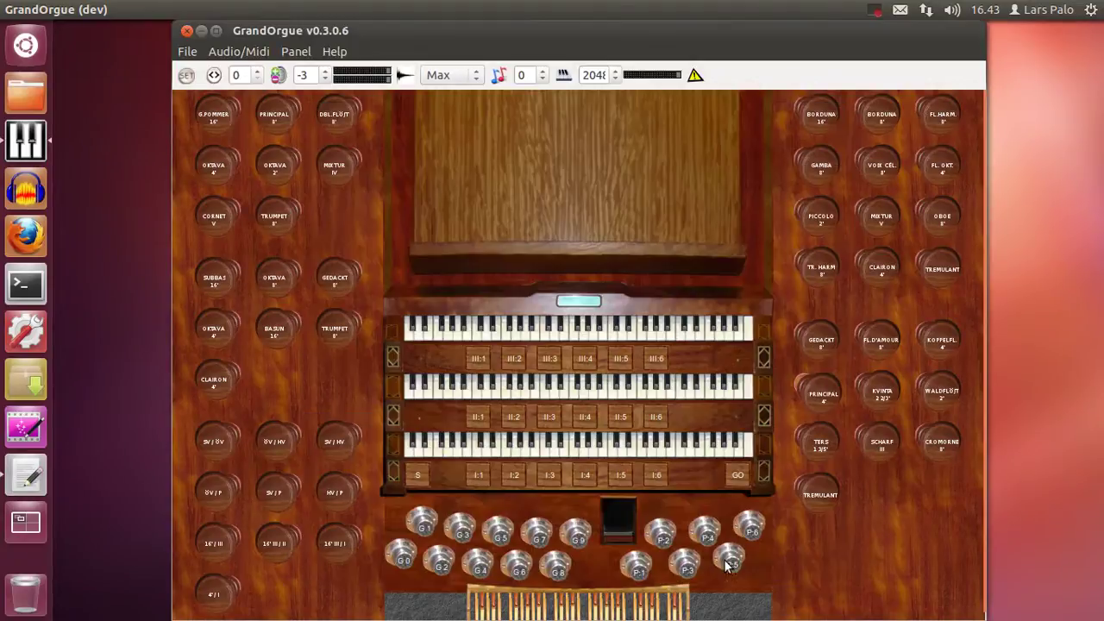
{"action": "left_click", "coordinate": [230, 55]}
{"action": "mouse_move", "coordinate": [234, 75]}
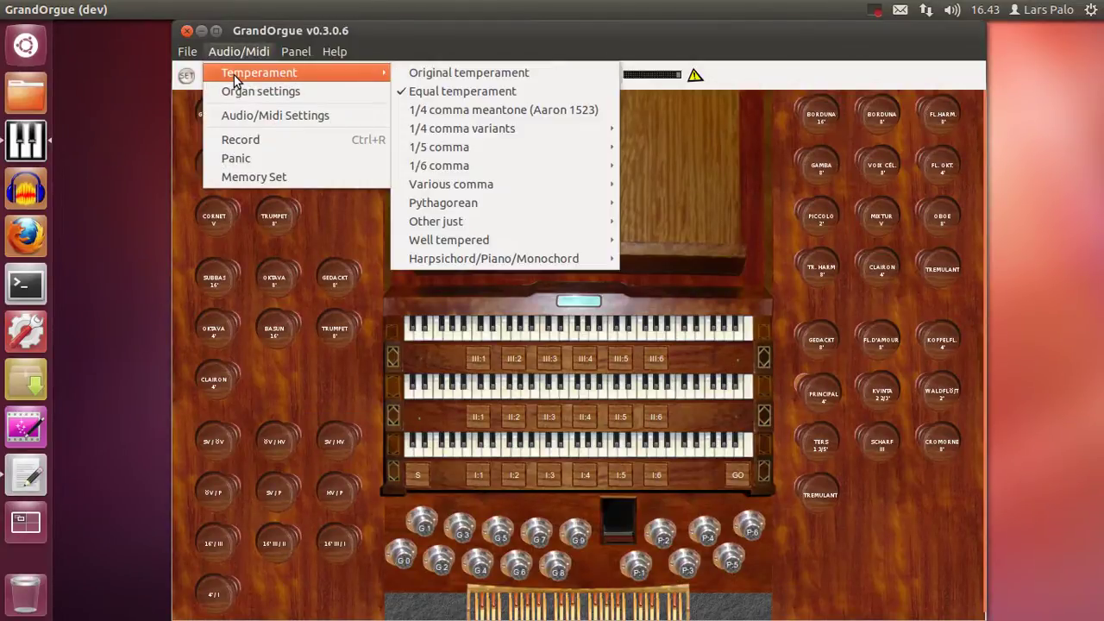
{"action": "left_click", "coordinate": [445, 74]}
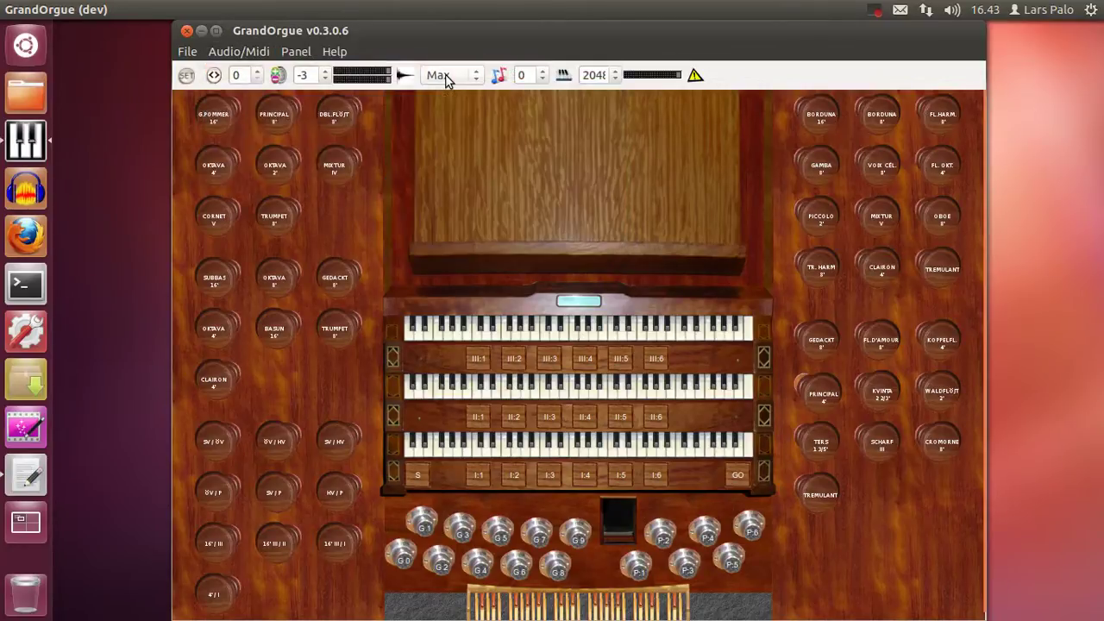
{"action": "left_click", "coordinate": [254, 53]}
{"action": "mouse_move", "coordinate": [254, 71]}
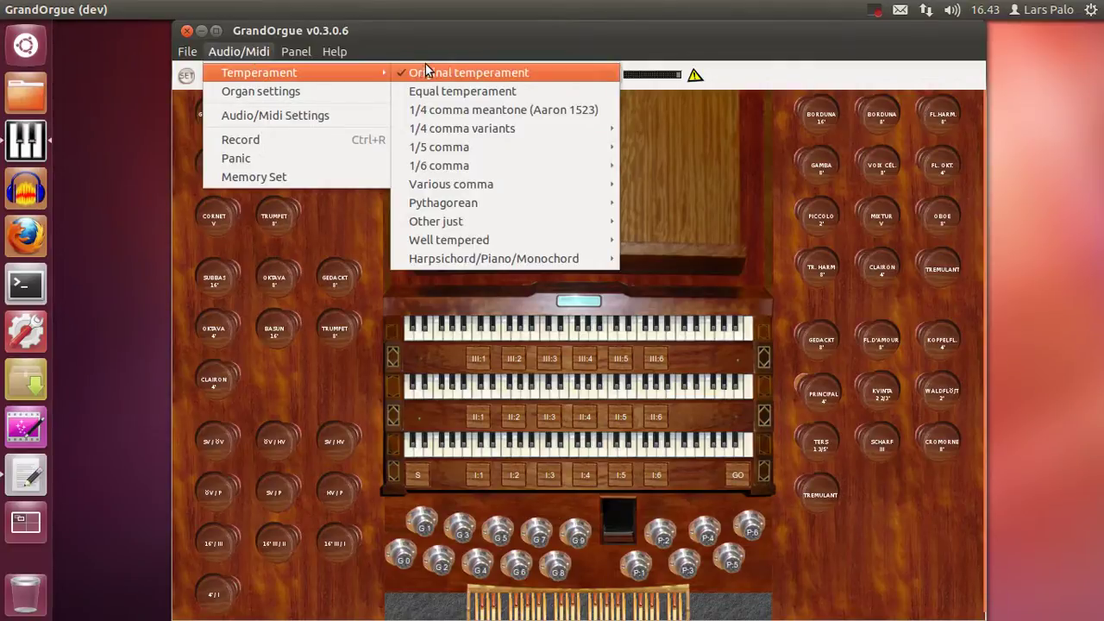
{"action": "left_click", "coordinate": [248, 55]}
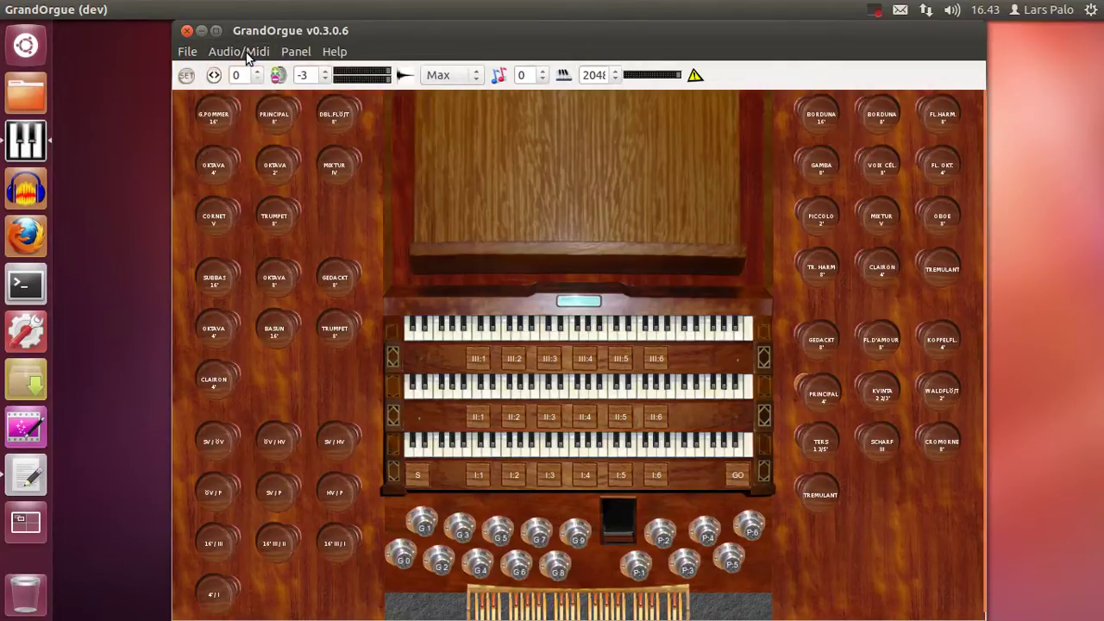
- Reopen Organ settings and select the 072-C sample under PRINCIPAL 4'
{"action": "left_click", "coordinate": [247, 54]}
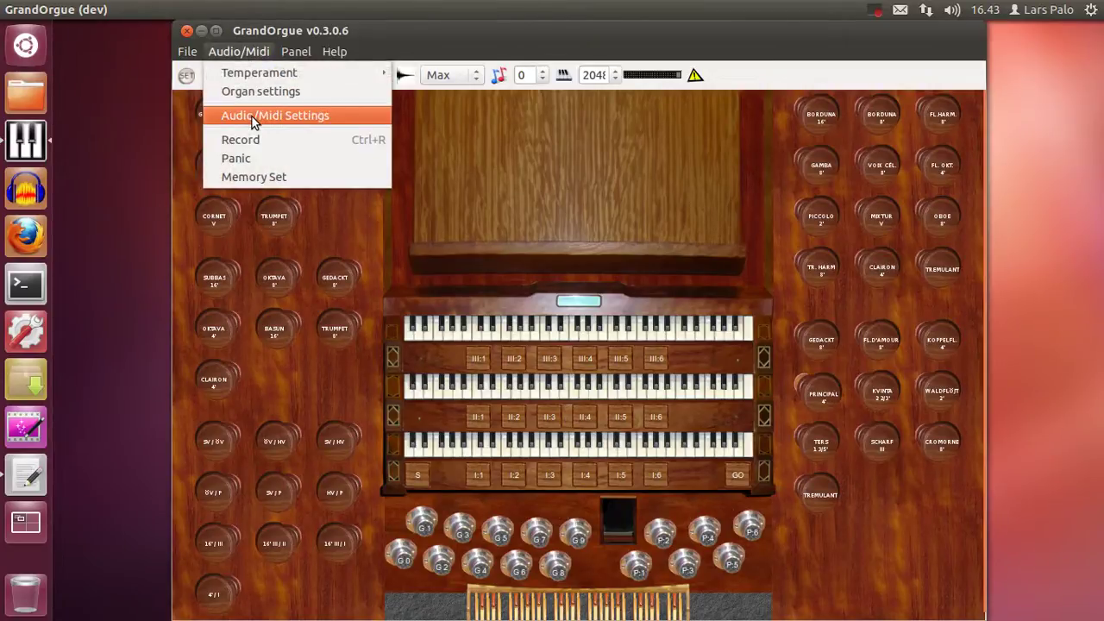
{"action": "left_click", "coordinate": [256, 92]}
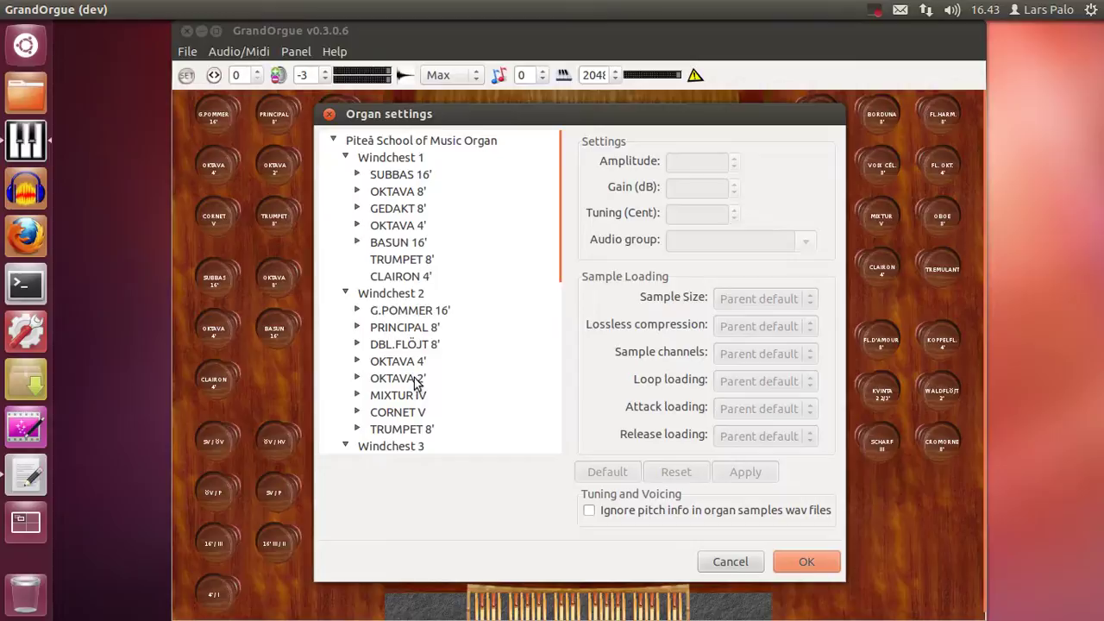
{"action": "scroll", "coordinate": [418, 388], "scroll_direction": "down", "scroll_amount": 2}
{"action": "scroll", "coordinate": [416, 398], "scroll_direction": "down", "scroll_amount": 3}
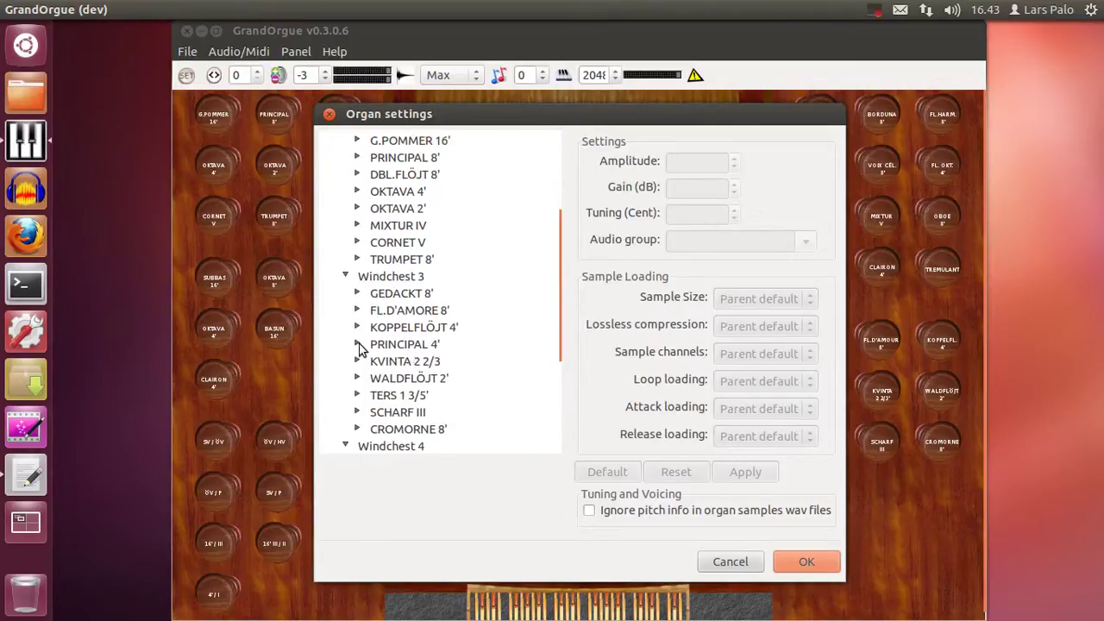
{"action": "left_click", "coordinate": [359, 344]}
{"action": "scroll", "coordinate": [443, 436], "scroll_direction": "down", "scroll_amount": 12}
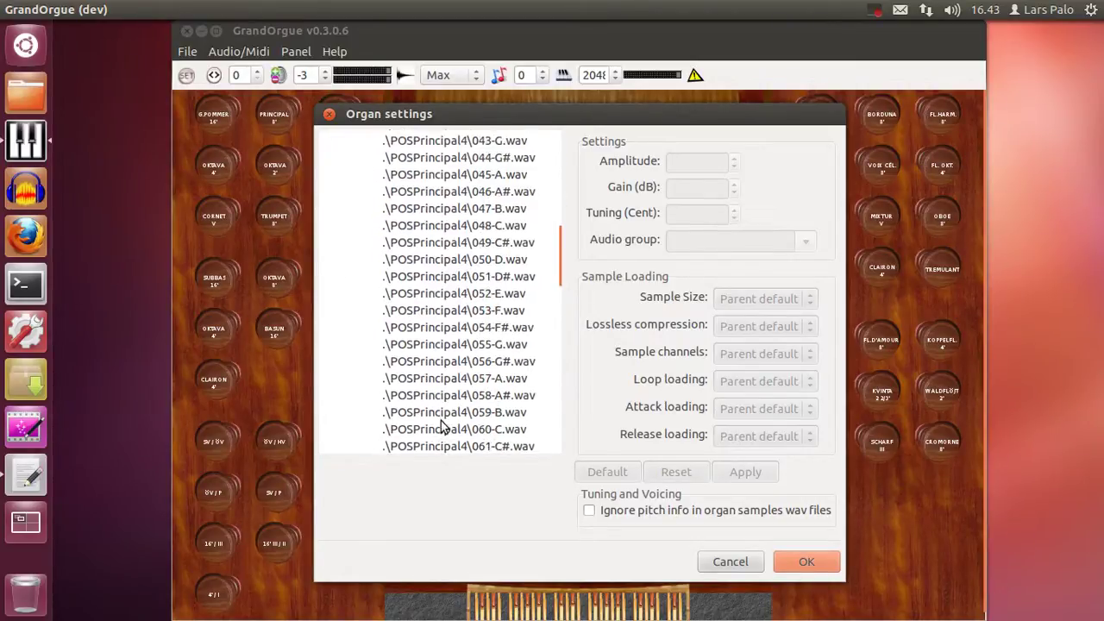
{"action": "scroll", "coordinate": [443, 427], "scroll_direction": "down", "scroll_amount": 2}
{"action": "scroll", "coordinate": [444, 429], "scroll_direction": "down", "scroll_amount": 1}
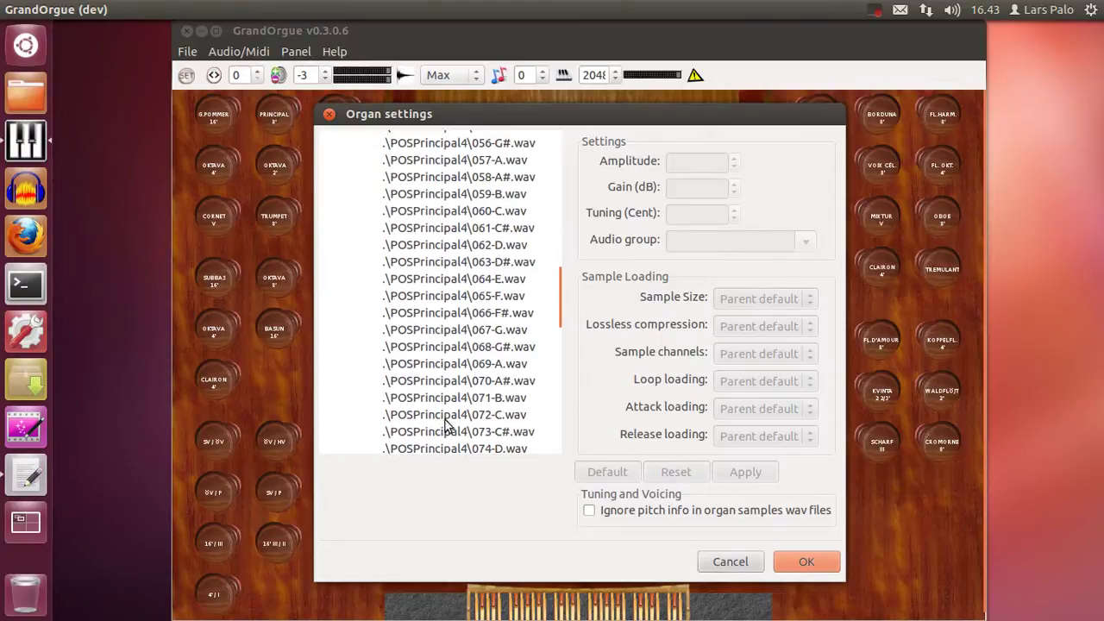
{"action": "left_click", "coordinate": [444, 414]}
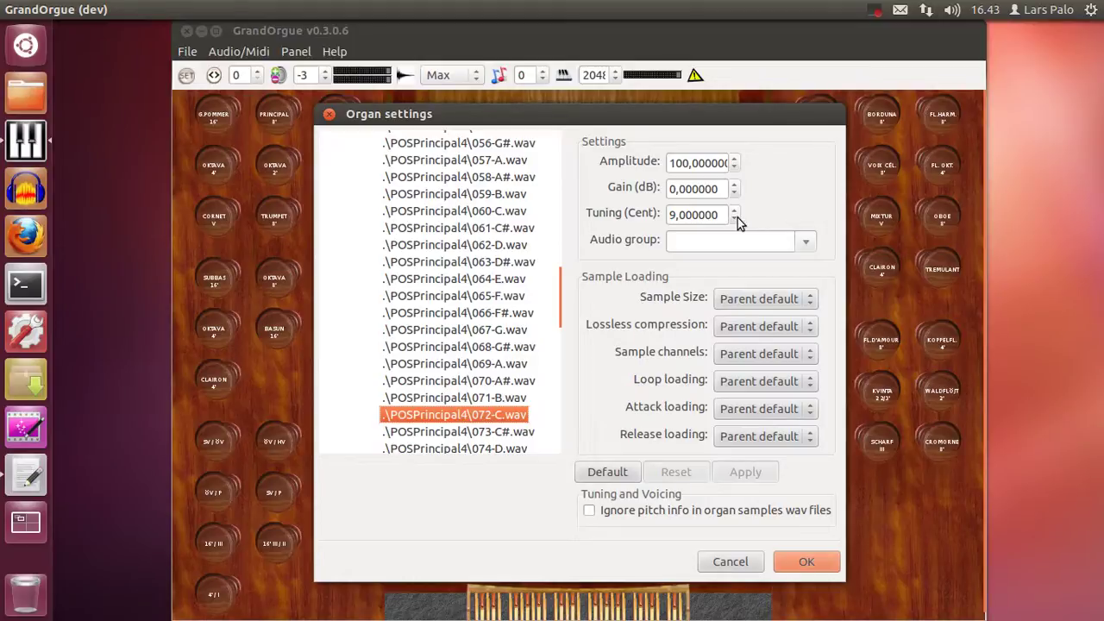
- Reset the sample's tuning, apply 32 cents, then raise it to 1200 cents and apply
{"action": "left_click", "coordinate": [611, 475]}
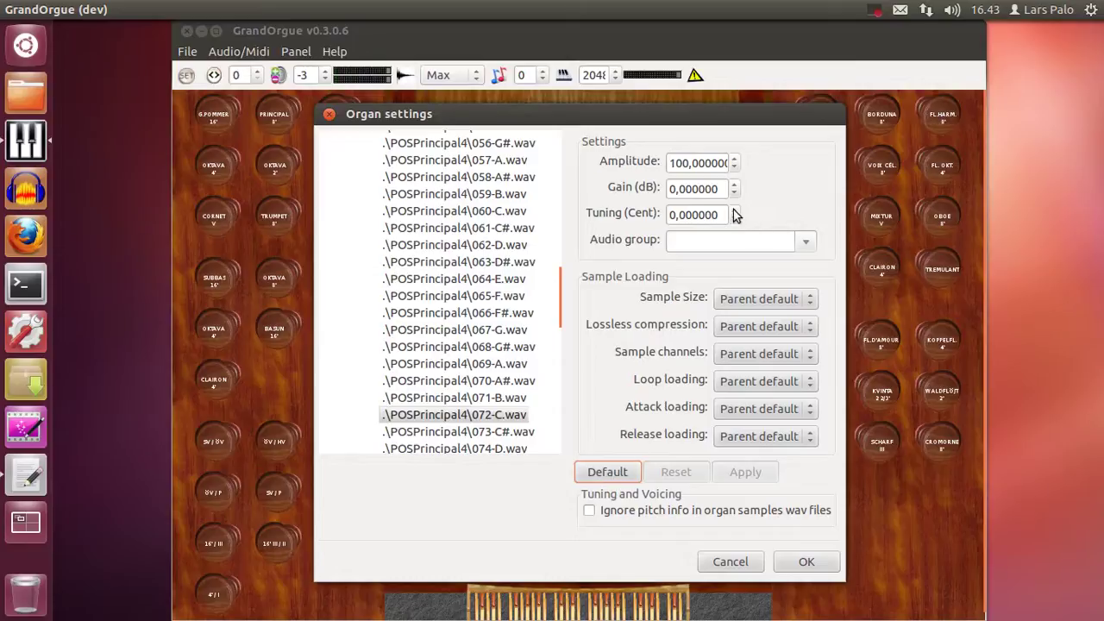
{"action": "scroll", "coordinate": [735, 214], "scroll_direction": "up", "scroll_amount": 20}
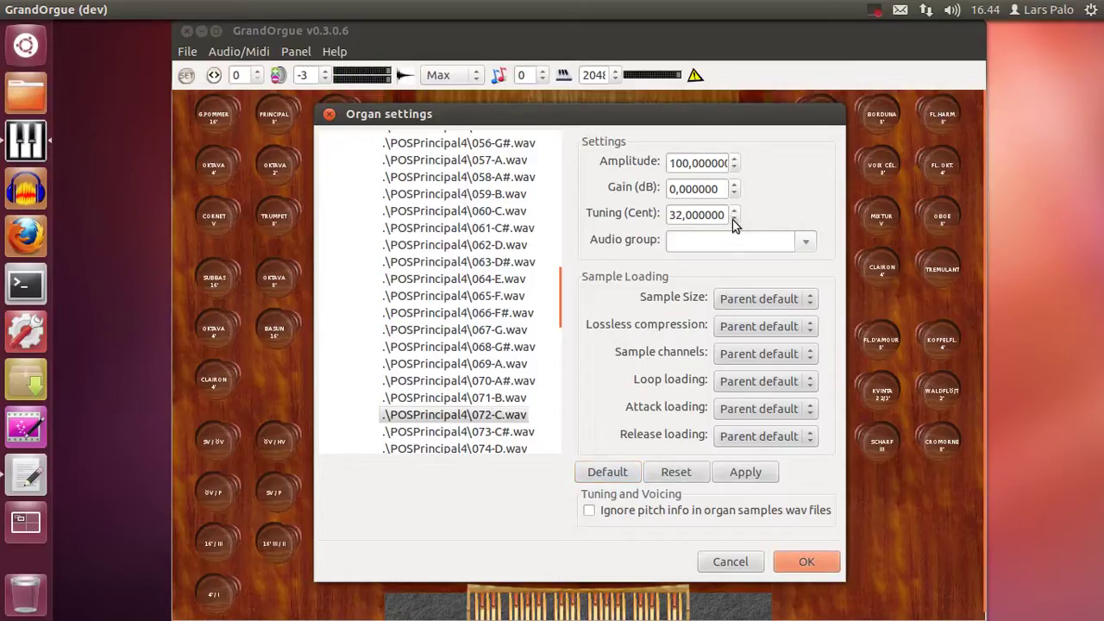
{"action": "left_click", "coordinate": [743, 479]}
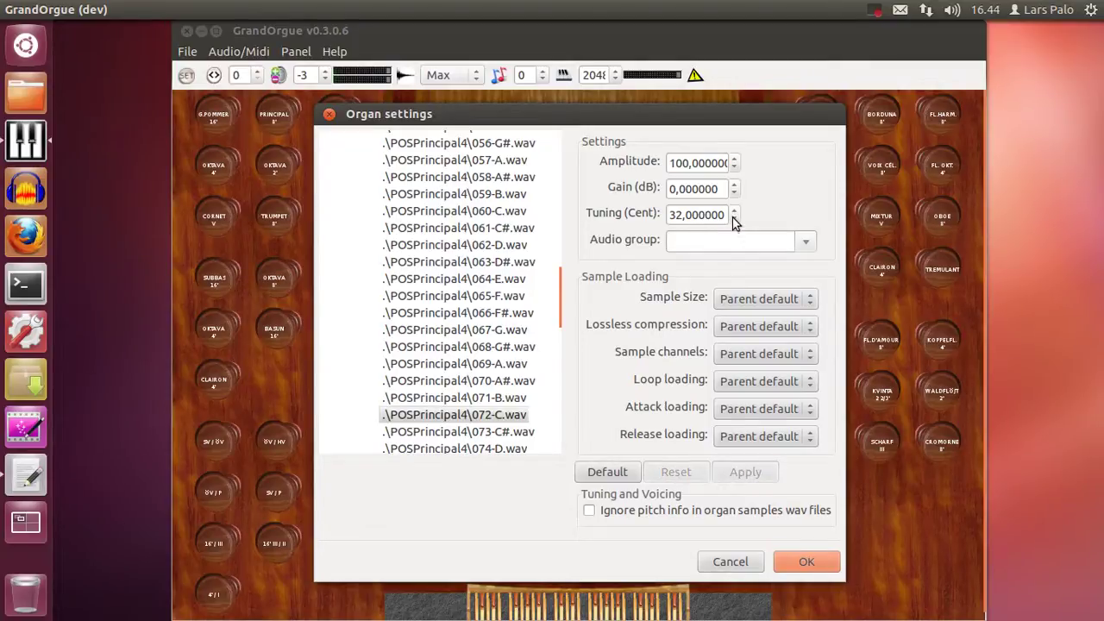
{"action": "left_click_drag", "start_coordinate": [733, 210], "coordinate": [732, 213]}
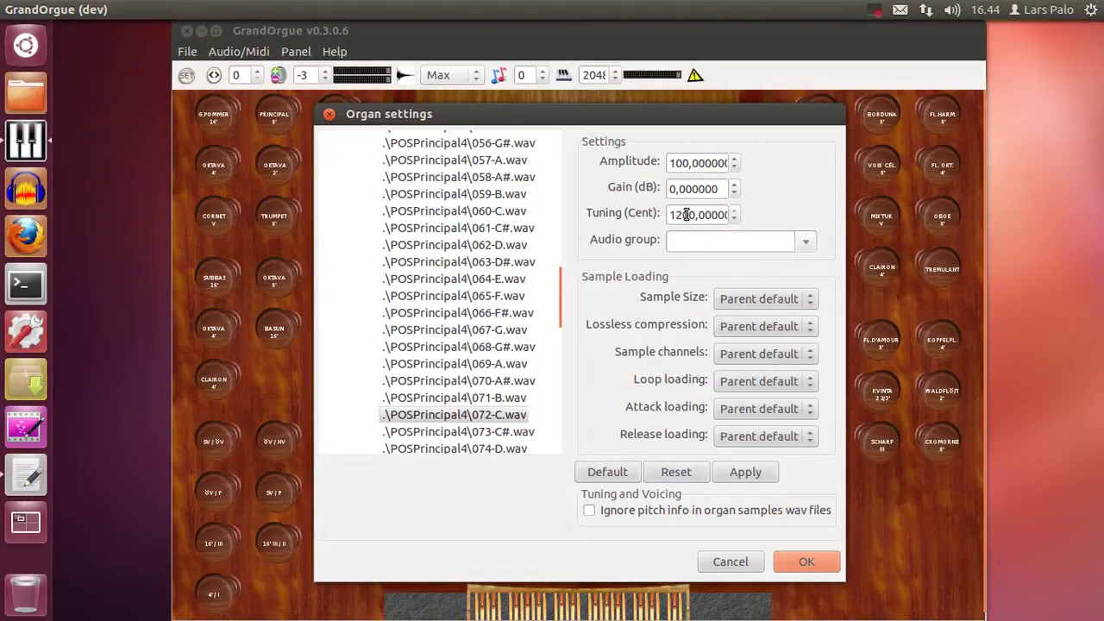
{"action": "left_click", "coordinate": [748, 473]}
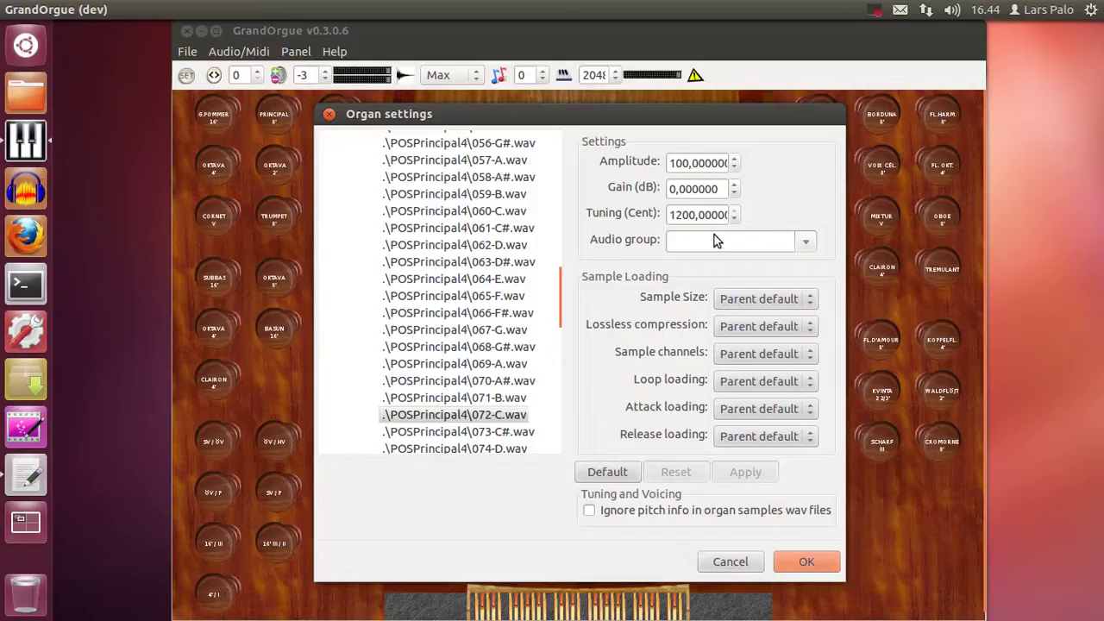
- Restore the sample's defaults and set its tuning to 9 cents
{"action": "left_click", "coordinate": [621, 476]}
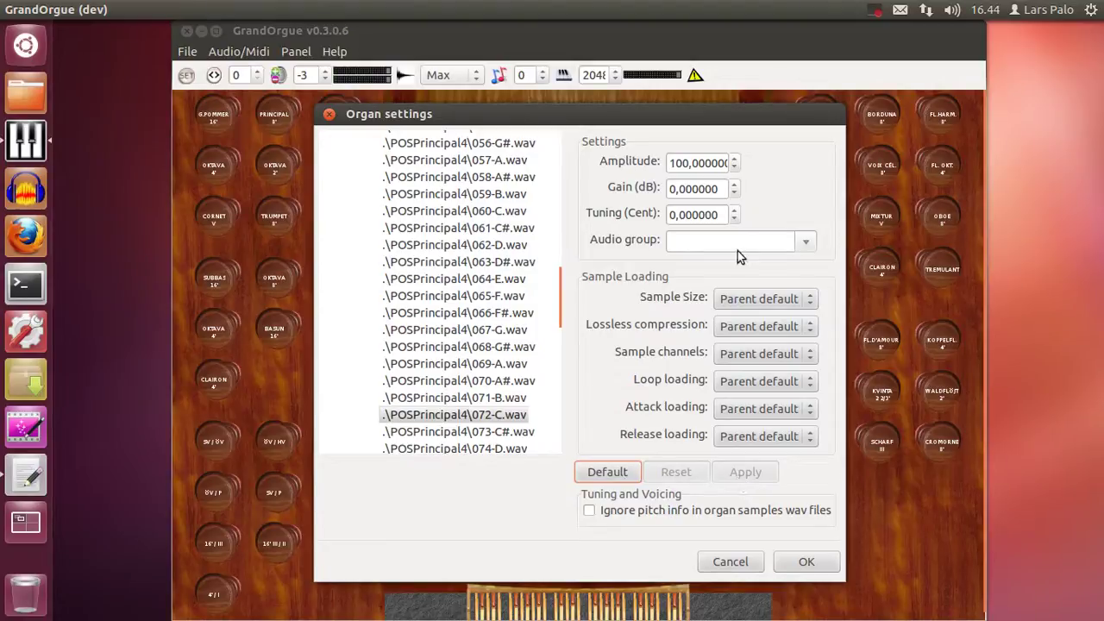
{"action": "left_click", "coordinate": [734, 210]}
{"action": "left_click", "coordinate": [735, 210]}
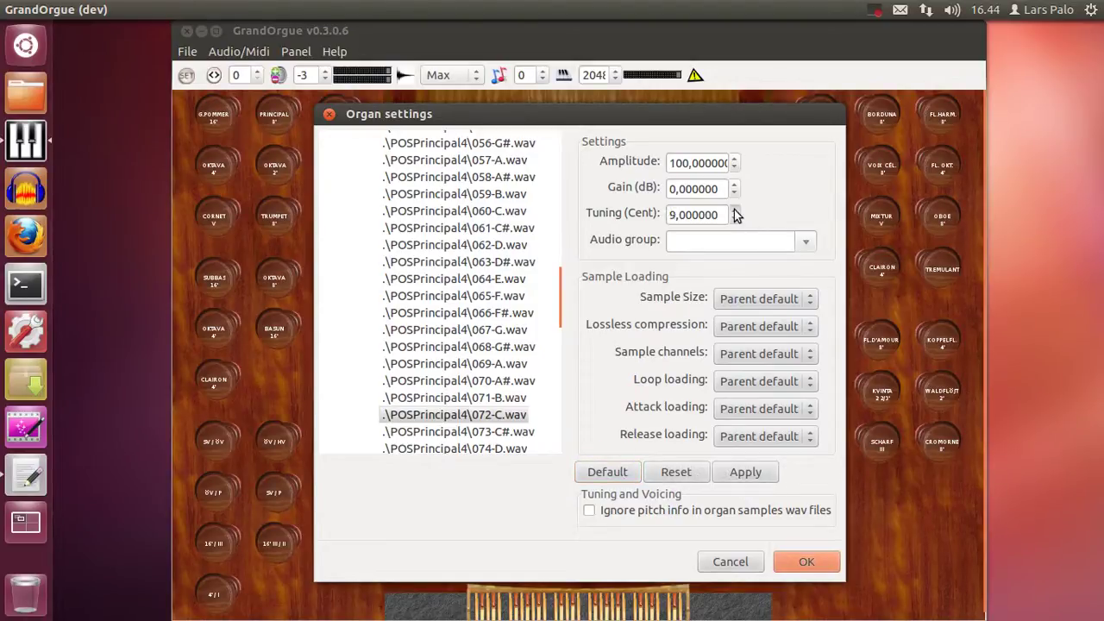
- Apply the 9-cent tuning, then raise the sample's amplitude to 300 and apply it
{"action": "left_click", "coordinate": [745, 475]}
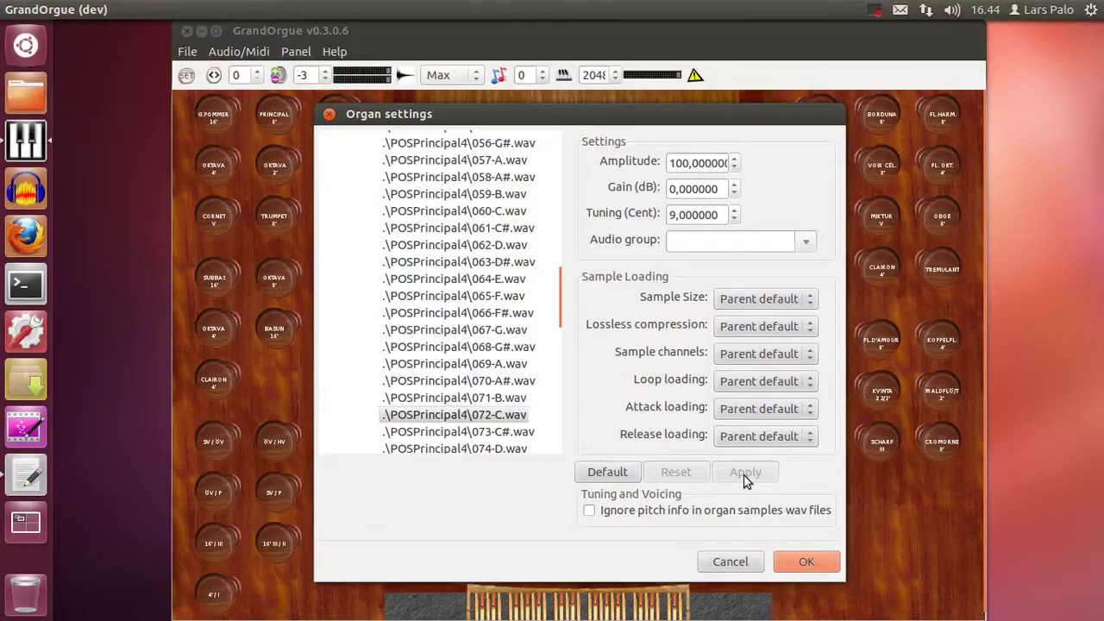
{"action": "left_click", "coordinate": [734, 160]}
{"action": "left_click", "coordinate": [734, 160]}
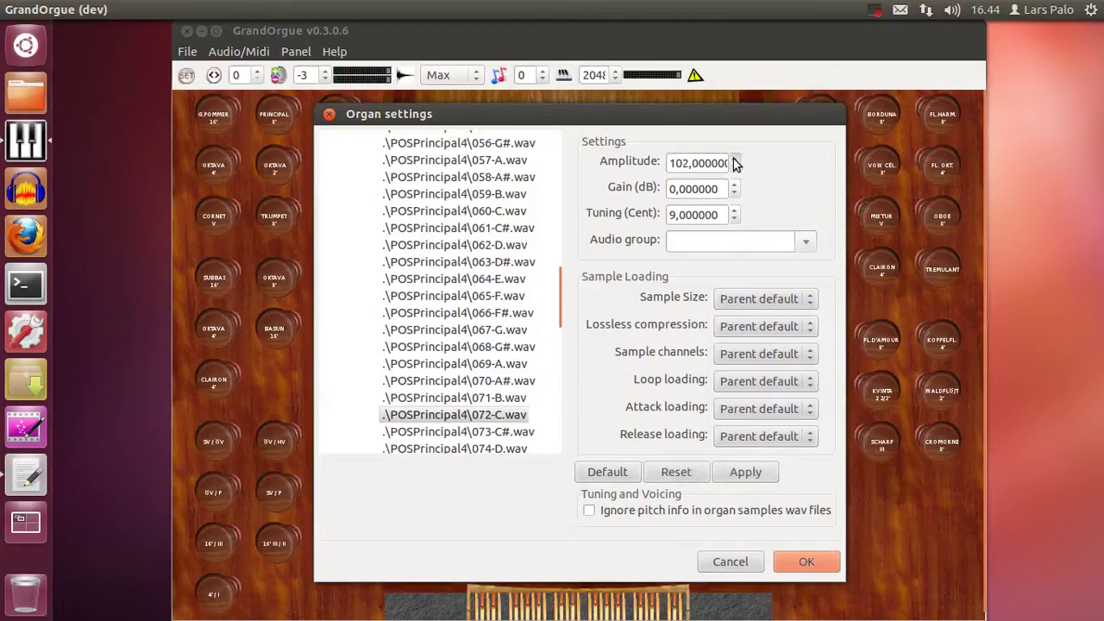
{"action": "left_click", "coordinate": [735, 160]}
{"action": "left_click", "coordinate": [735, 159]}
{"action": "left_click", "coordinate": [734, 159]}
{"action": "left_click", "coordinate": [734, 160]}
{"action": "left_click", "coordinate": [734, 160]}
{"action": "left_click", "coordinate": [734, 159]}
{"action": "left_click", "coordinate": [734, 159]}
{"action": "left_click", "coordinate": [734, 160]}
{"action": "left_click", "coordinate": [746, 474]}
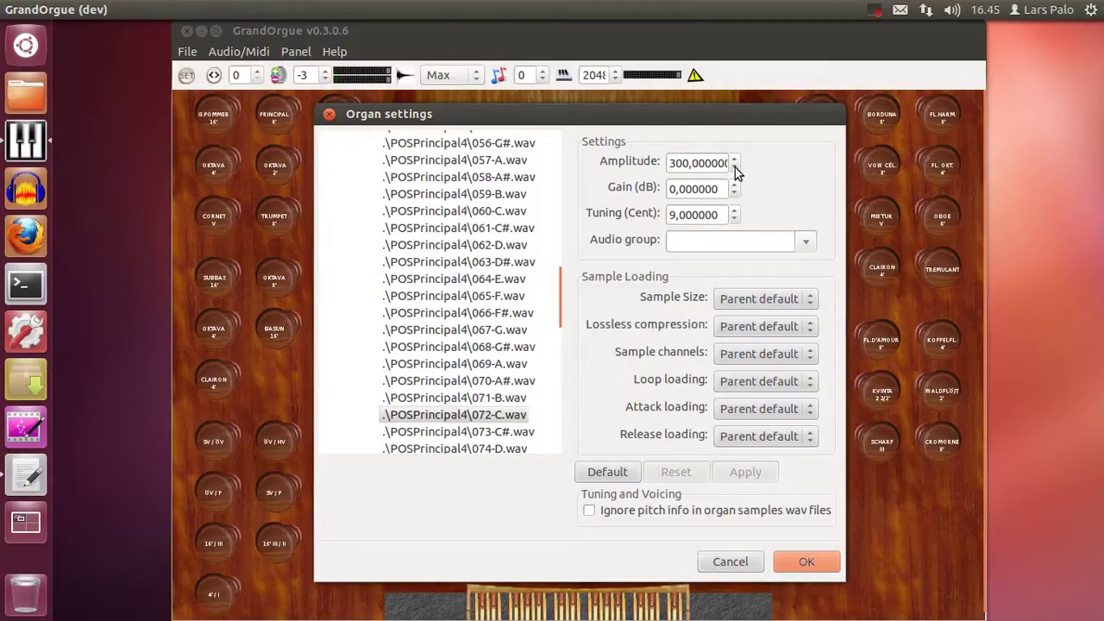
- Apply an amplitude of 32, then restore the sample's default amplitude and tuning
{"action": "scroll", "coordinate": [734, 169], "scroll_direction": "down", "scroll_amount": 15}
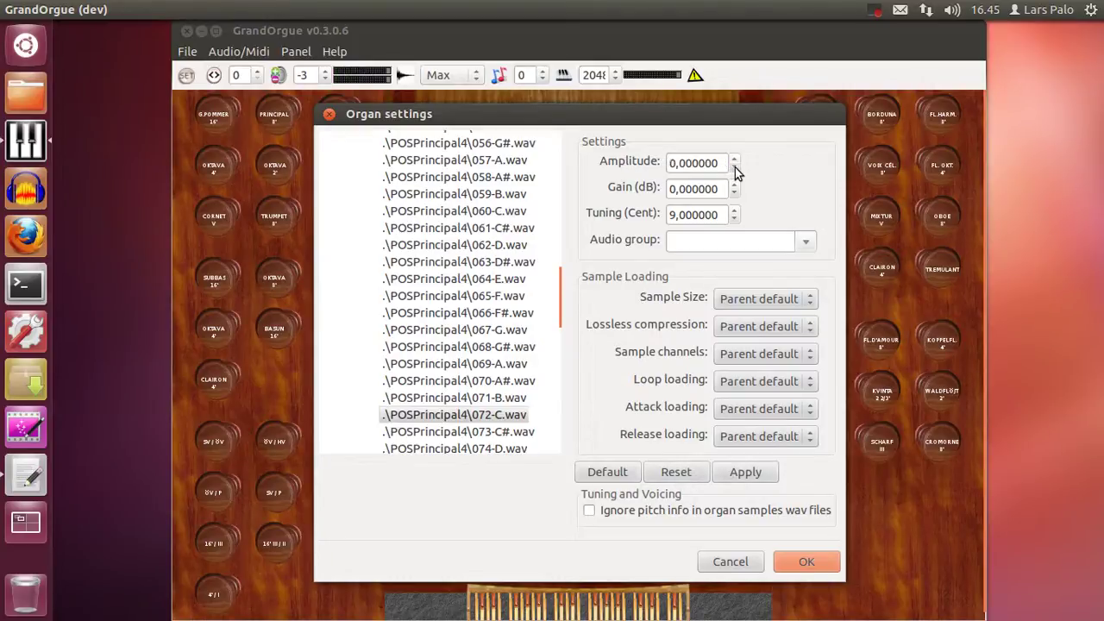
{"action": "scroll", "coordinate": [734, 164], "scroll_direction": "up", "scroll_amount": 10}
{"action": "left_click", "coordinate": [746, 477]}
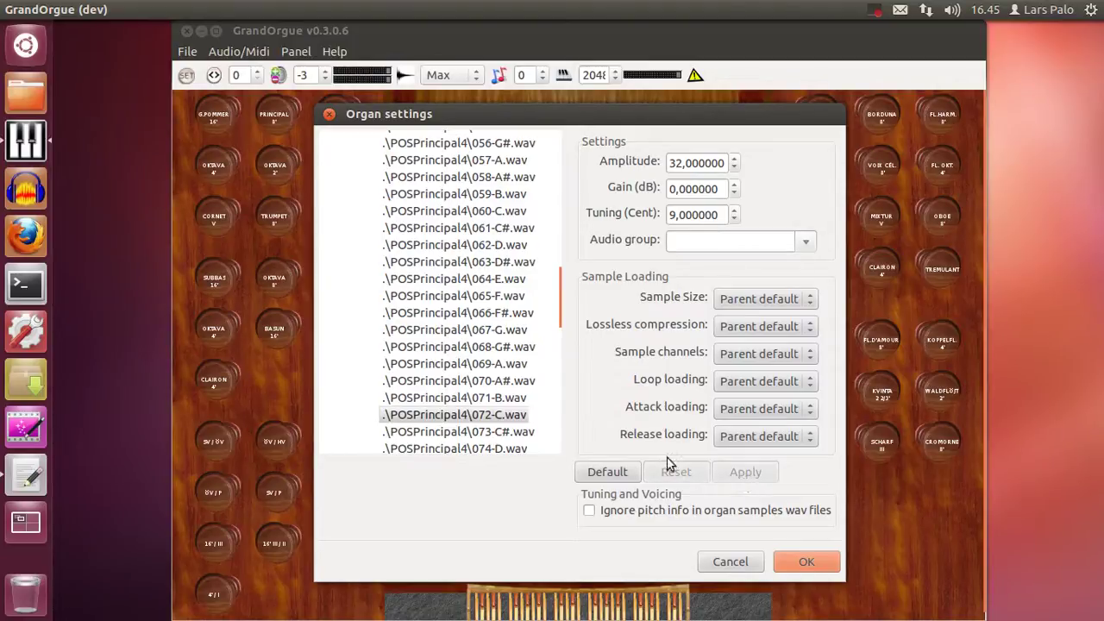
{"action": "left_click", "coordinate": [620, 475]}
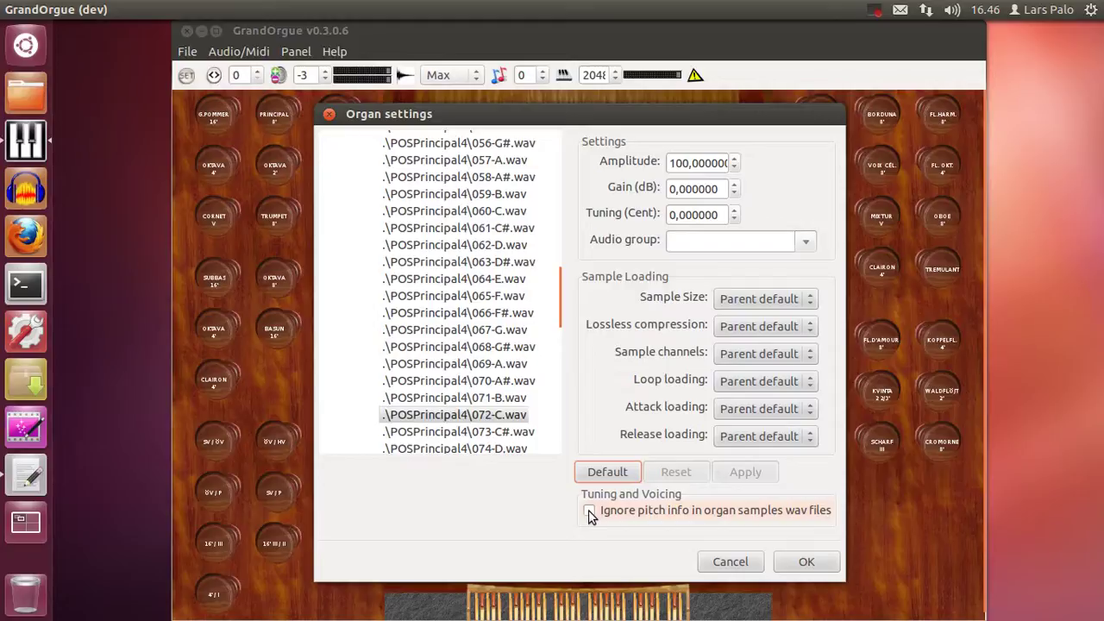
- Cancel the Organ settings dialog to return to the organ console
{"action": "left_click", "coordinate": [730, 562]}
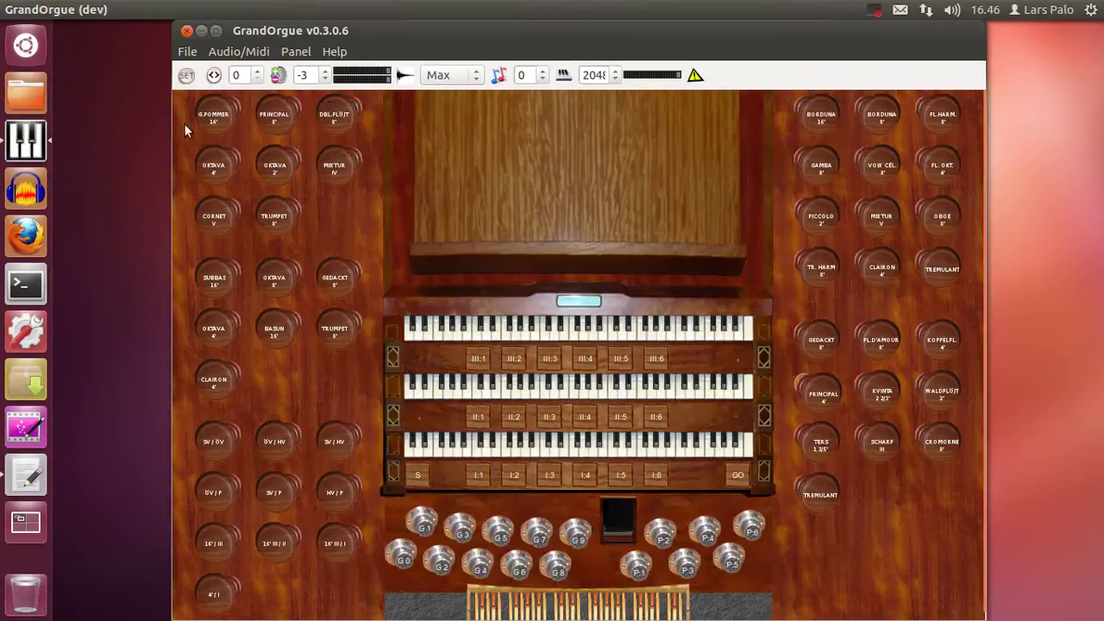
- Open burea_church.organ from recent files, declining to save changes to the current organ
{"action": "left_click", "coordinate": [185, 52]}
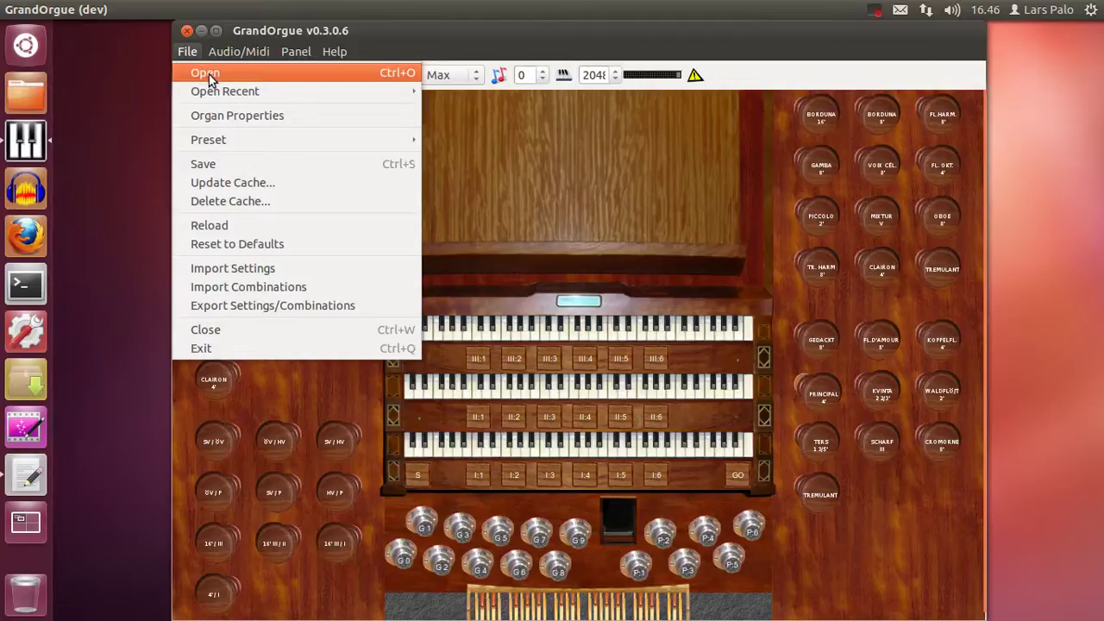
{"action": "mouse_move", "coordinate": [212, 92]}
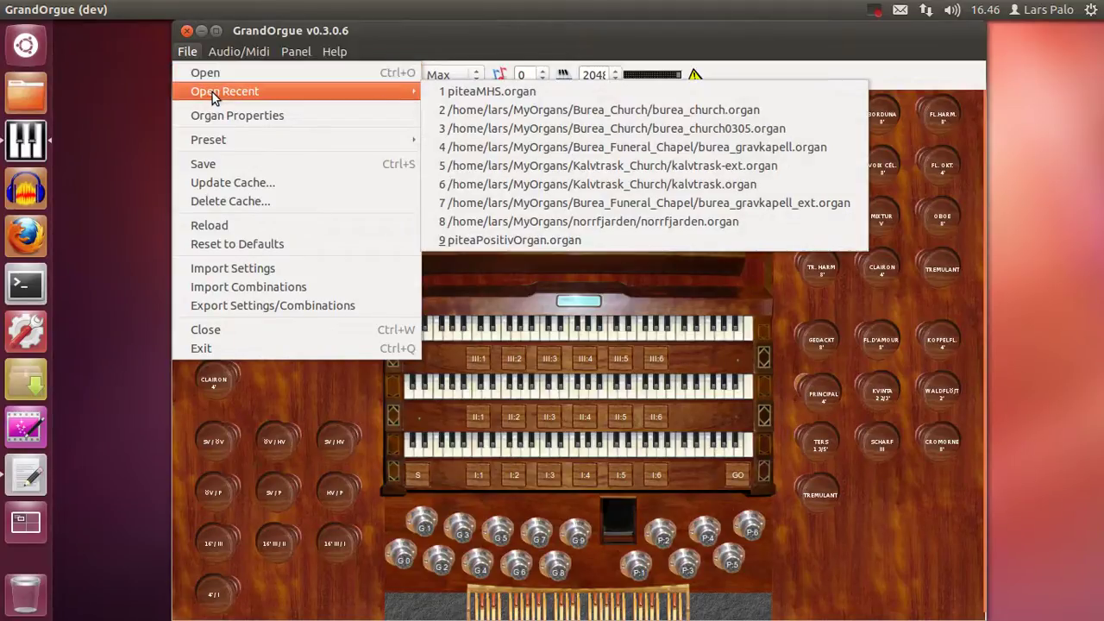
{"action": "left_click", "coordinate": [567, 110]}
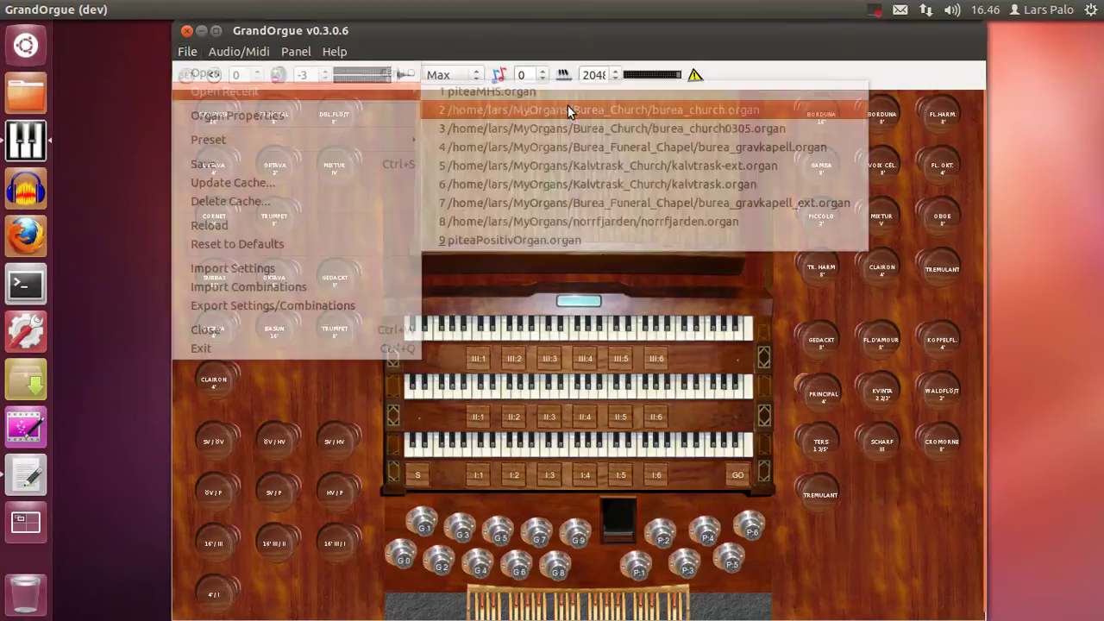
{"action": "left_click", "coordinate": [528, 387]}
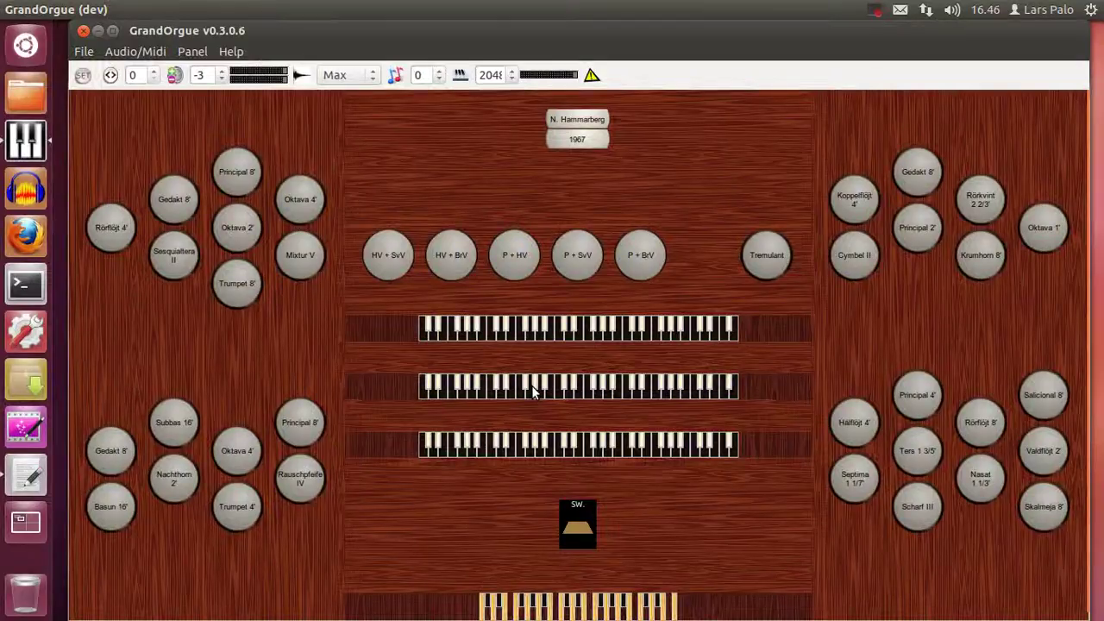
- Assign the USB MIDI keyboard to the Huvudverk manual and the pedal via Listen for Event
{"action": "right_click", "coordinate": [557, 448]}
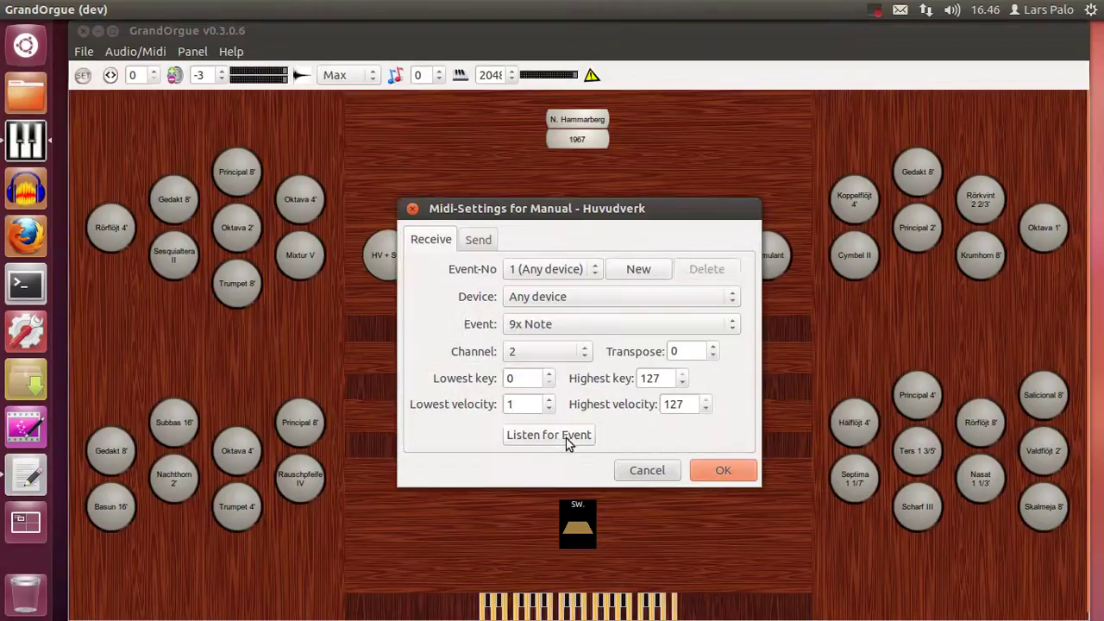
{"action": "left_click", "coordinate": [568, 438]}
{"action": "left_click", "coordinate": [721, 470]}
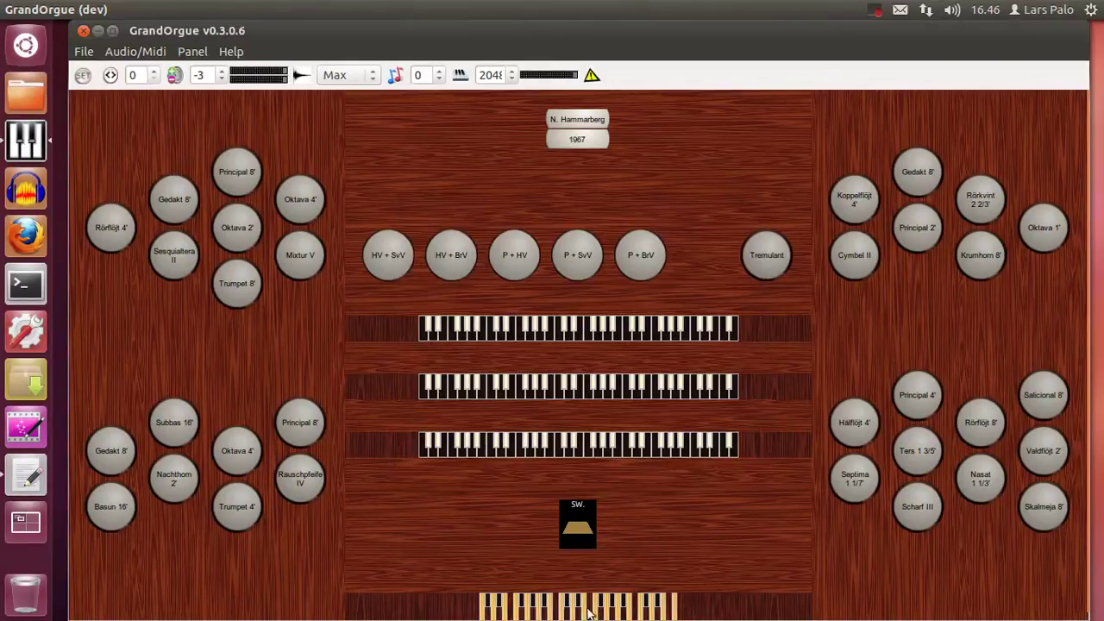
{"action": "right_click", "coordinate": [574, 614]}
{"action": "left_click", "coordinate": [571, 437]}
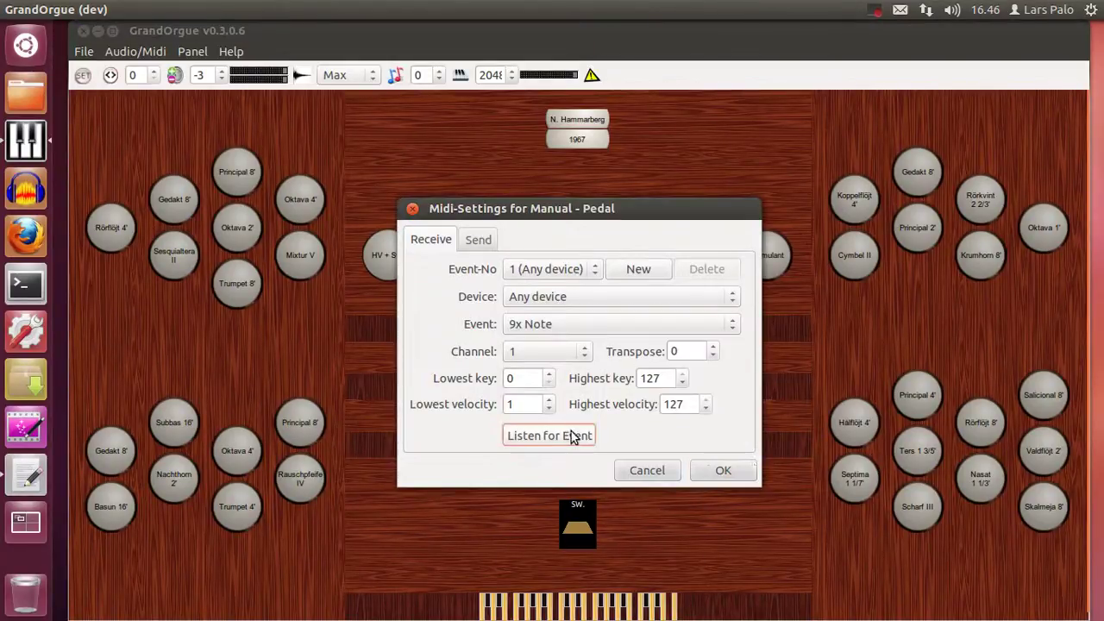
{"action": "left_click", "coordinate": [743, 471]}
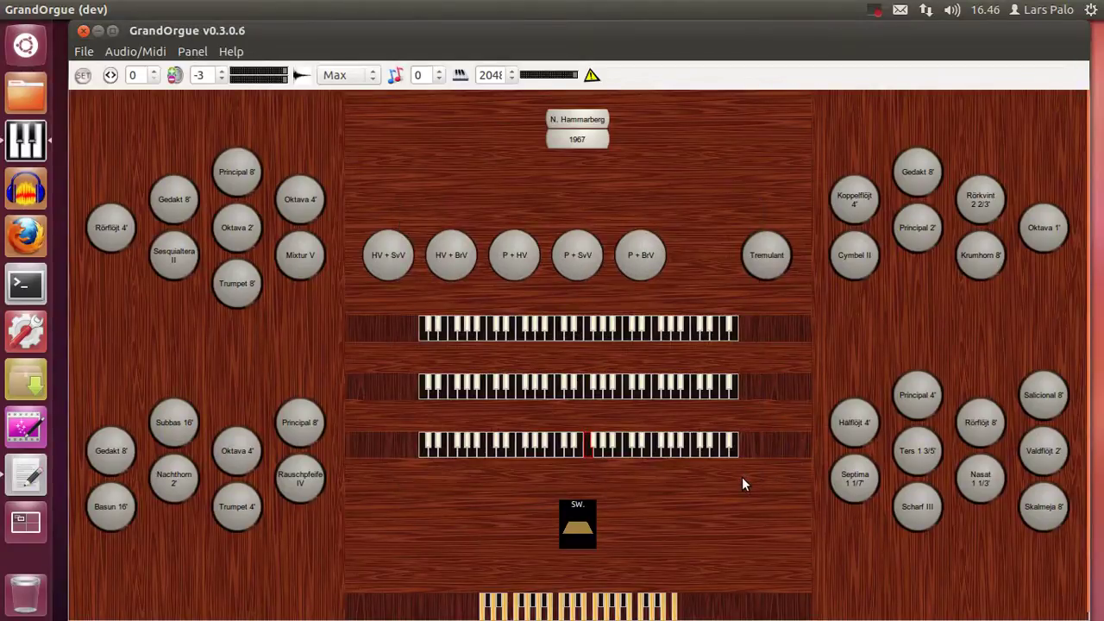
- Turn on the Principal 8', Oktava 4' and Oktava 2' stops
{"action": "left_click", "coordinate": [242, 177]}
{"action": "left_click", "coordinate": [290, 208]}
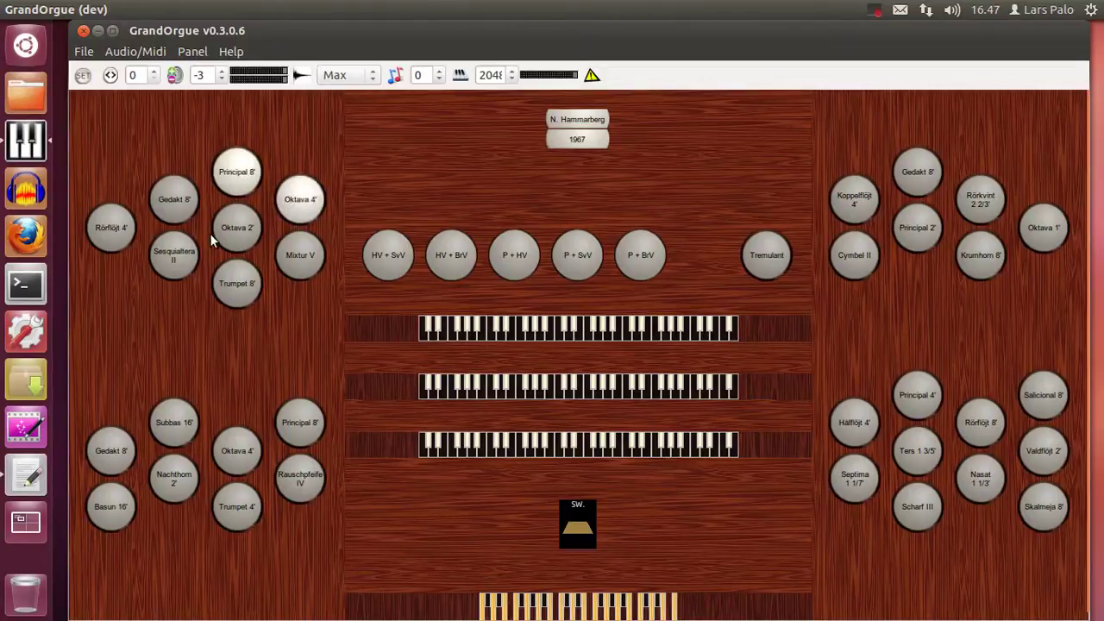
{"action": "left_click", "coordinate": [226, 231]}
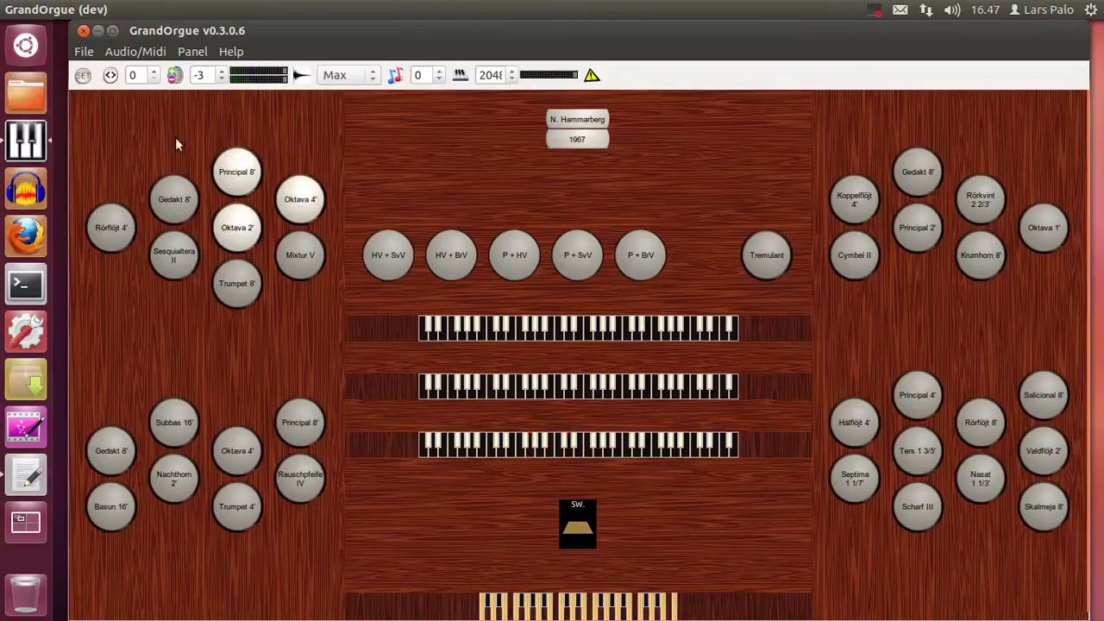
- Switch the organ's temperament from its original tuning to Equal temperament
{"action": "left_click", "coordinate": [157, 54]}
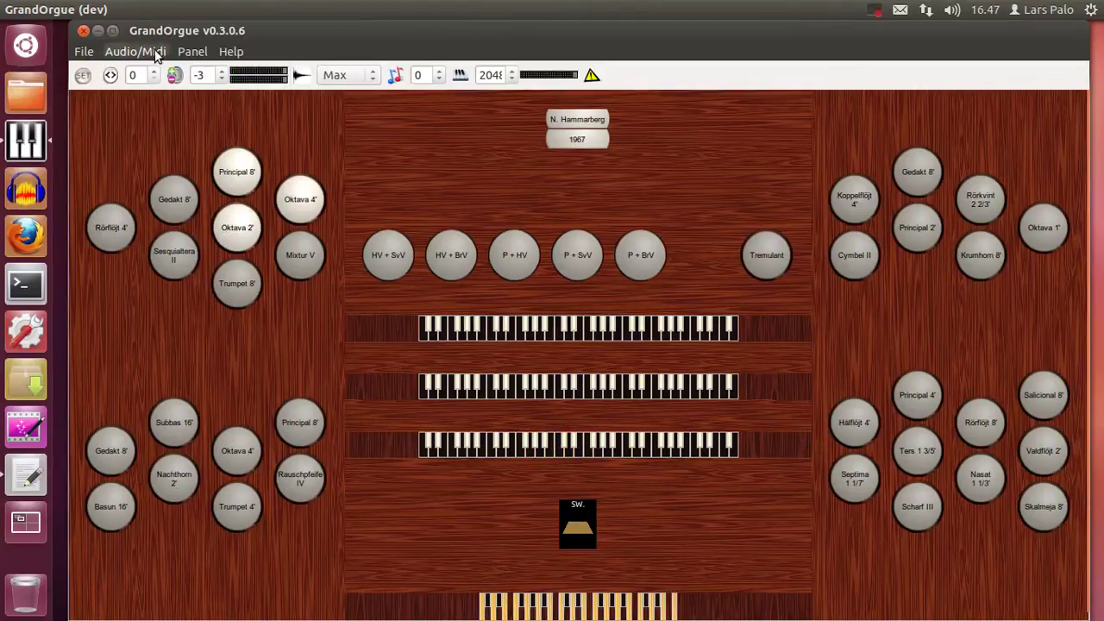
{"action": "mouse_move", "coordinate": [163, 74]}
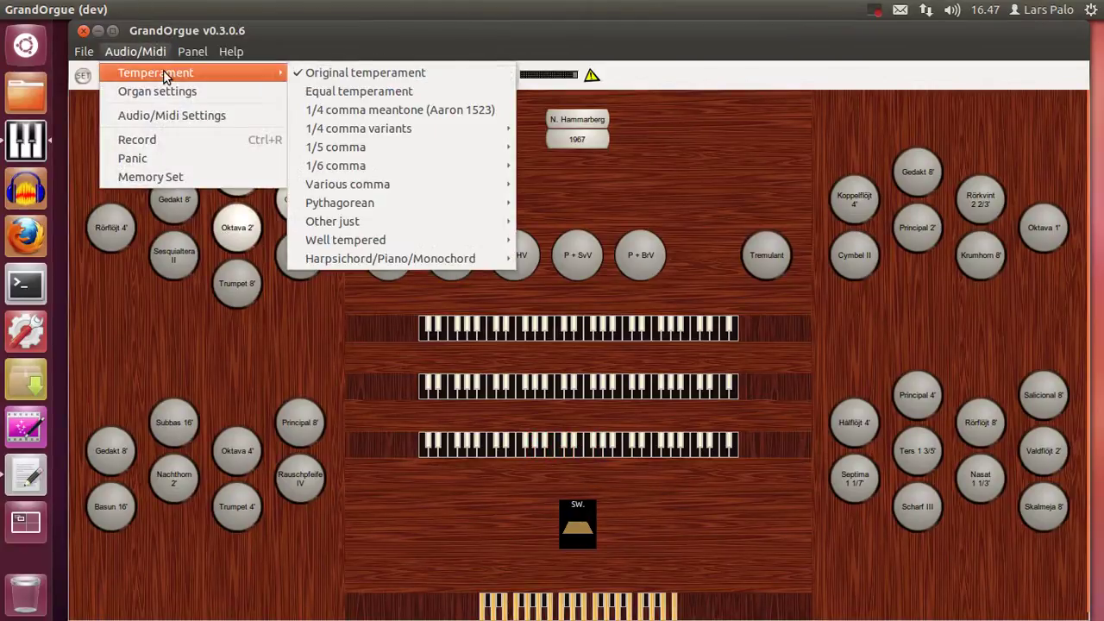
{"action": "left_click", "coordinate": [351, 92]}
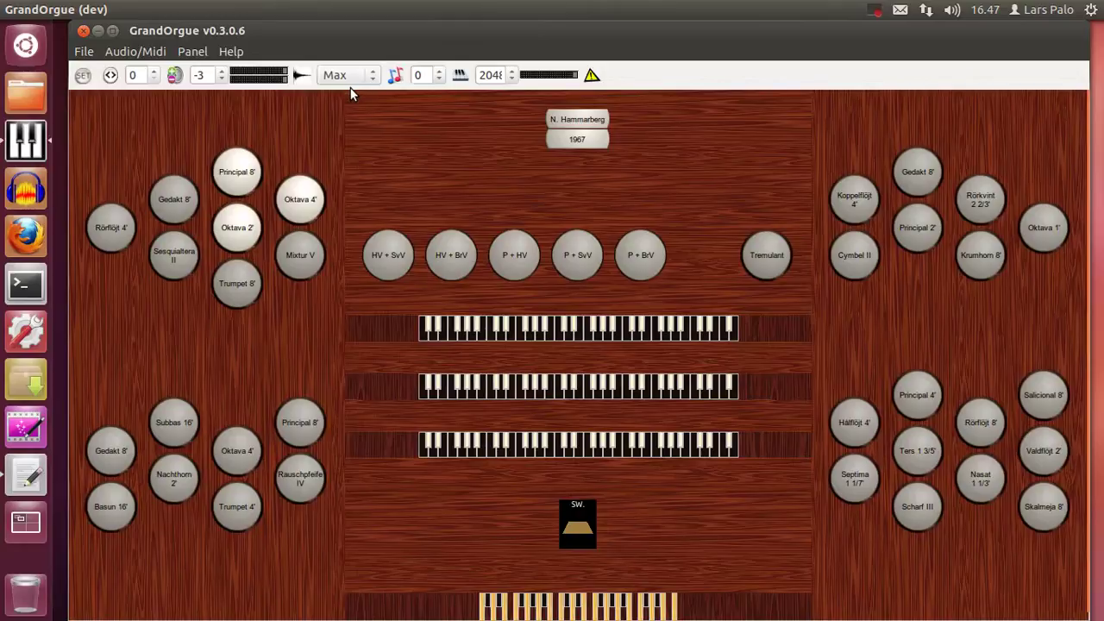
- Enable 'Ignore pitch info in organ samples wav files' in the Bureå Church organ's settings
{"action": "left_click", "coordinate": [151, 52]}
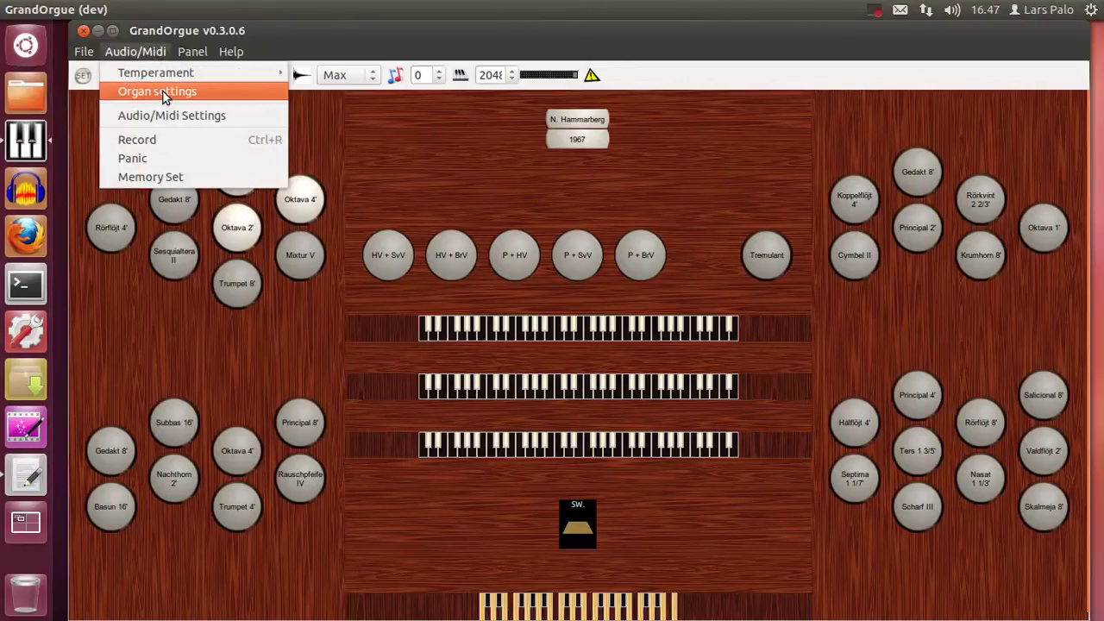
{"action": "left_click", "coordinate": [164, 92]}
{"action": "left_click", "coordinate": [591, 510]}
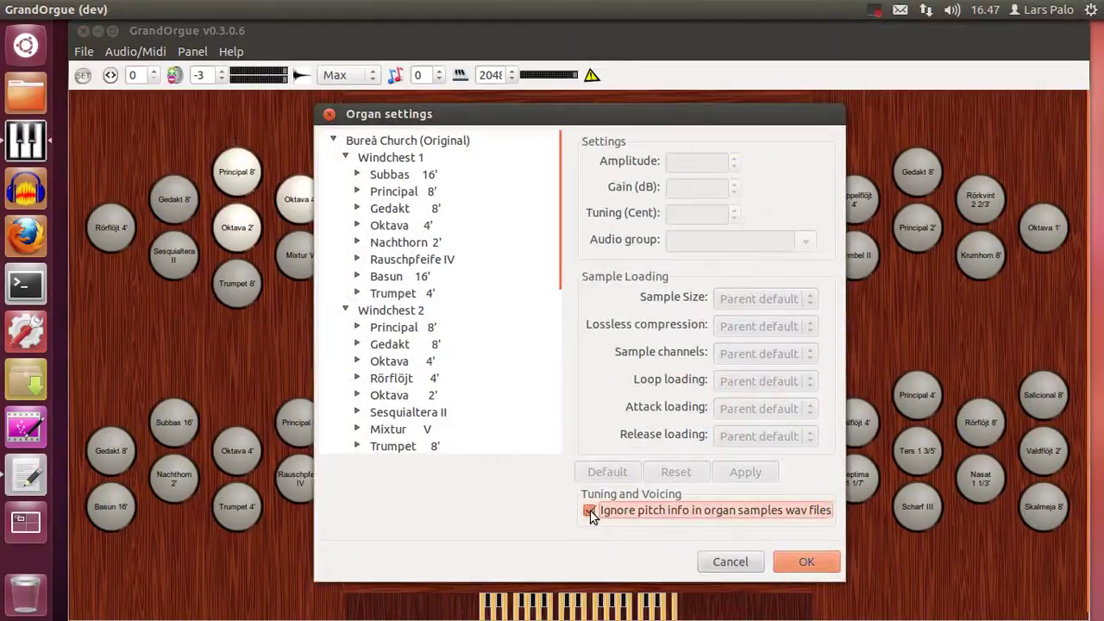
{"action": "left_click", "coordinate": [801, 563]}
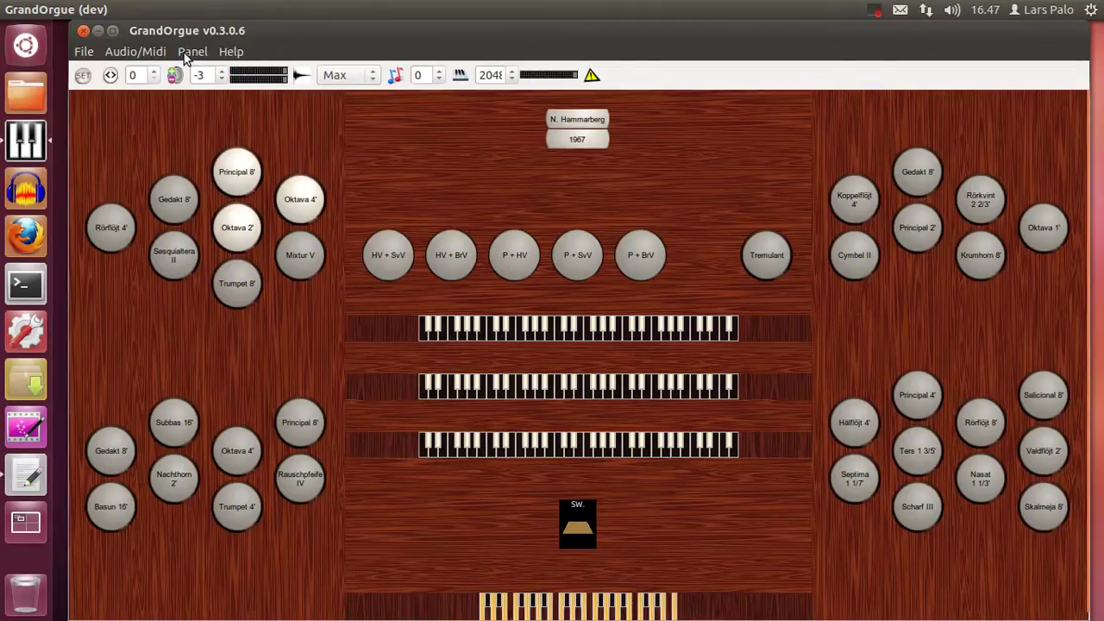
- Change the temperament from Equal to 1/4 comma meantone (Aaron 1523)
{"action": "left_click", "coordinate": [163, 54]}
{"action": "mouse_move", "coordinate": [165, 79]}
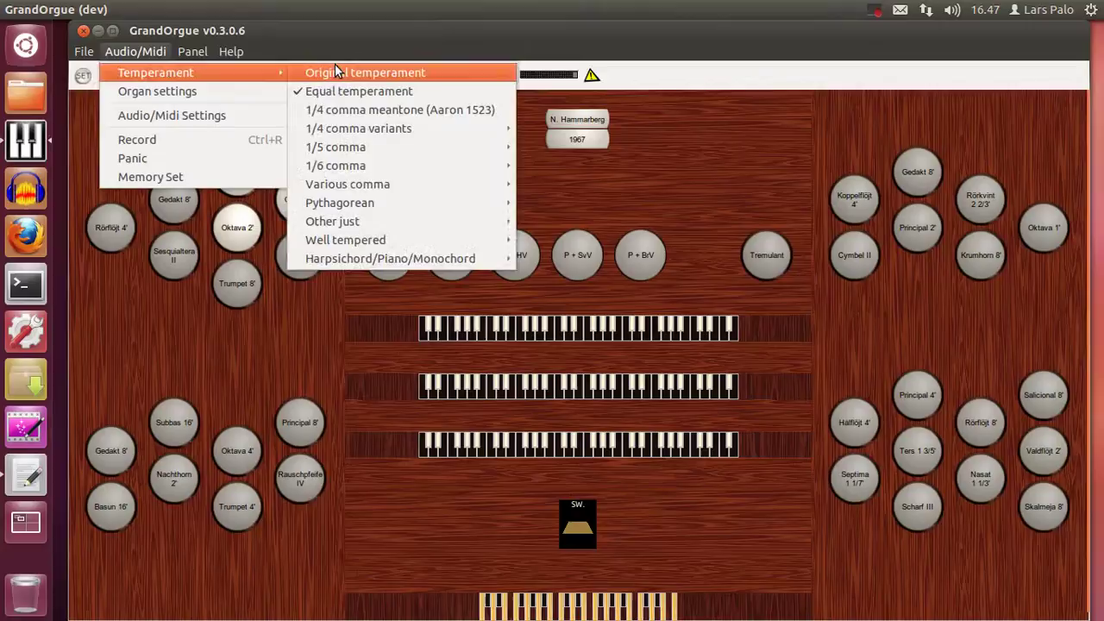
{"action": "left_click", "coordinate": [345, 110]}
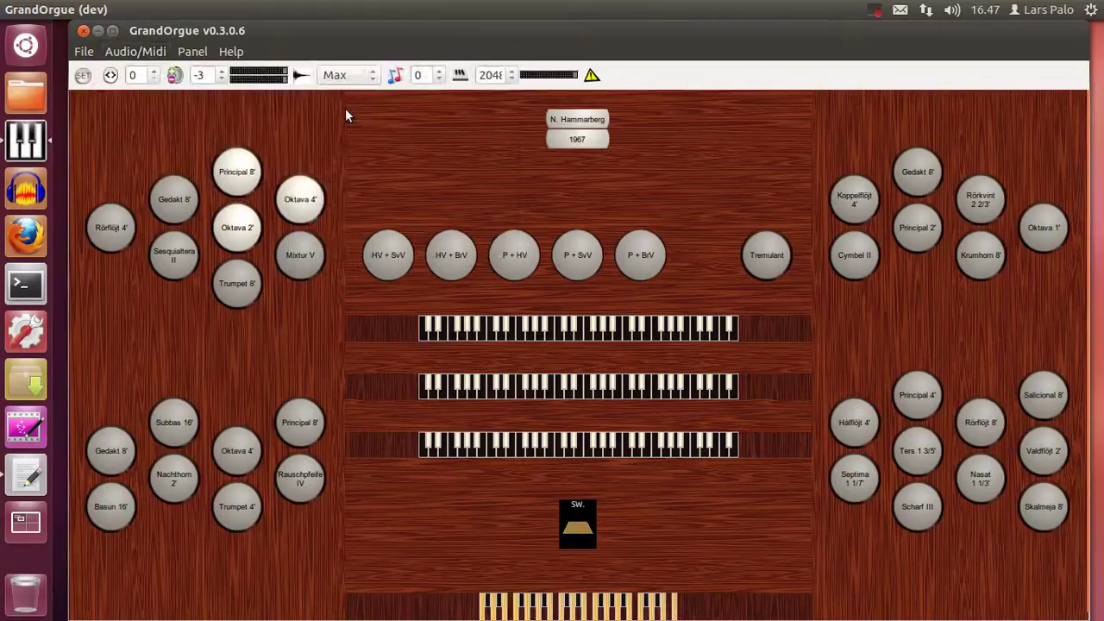